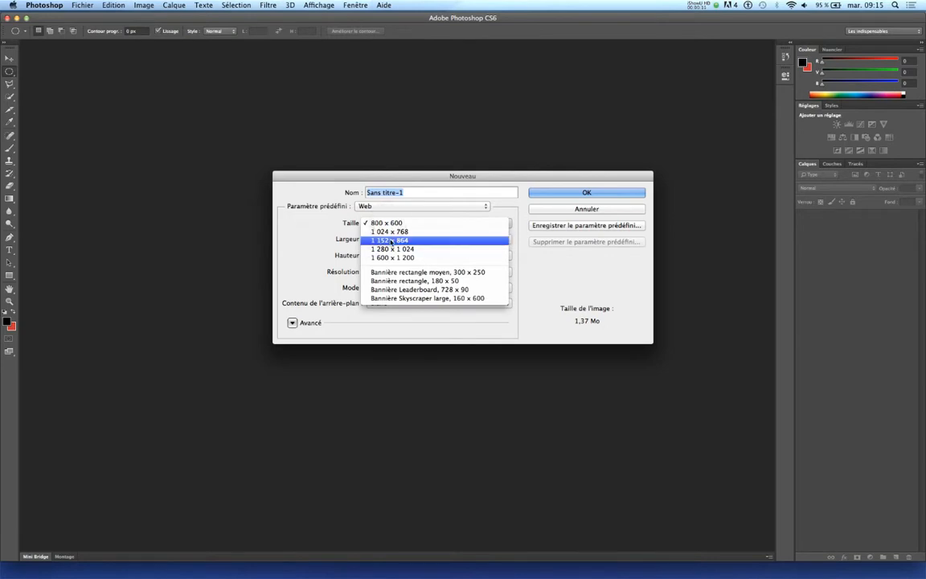
- Create a new document with the Web preset at 1152 x 864 pixels
{"action": "left_click", "coordinate": [390, 241]}
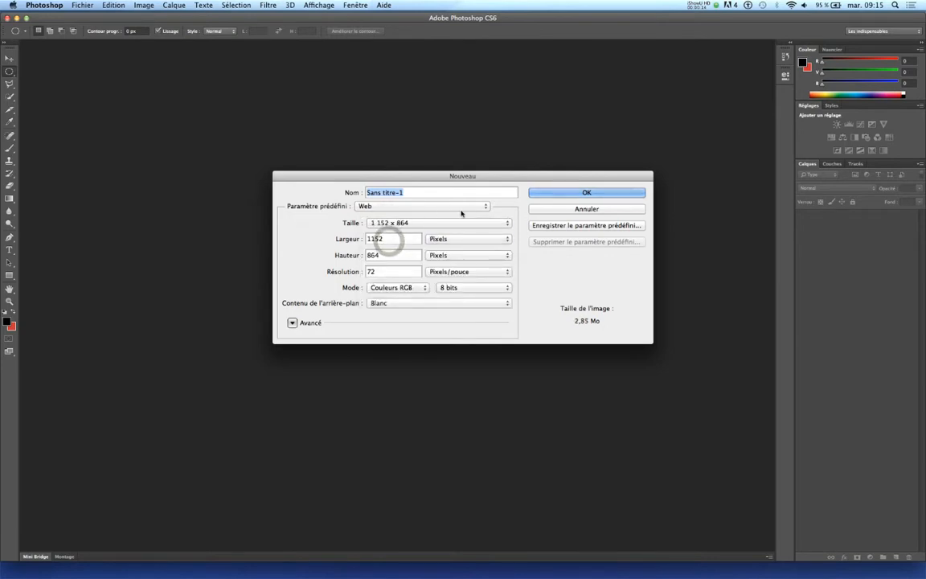
{"action": "key", "text": "Return"}
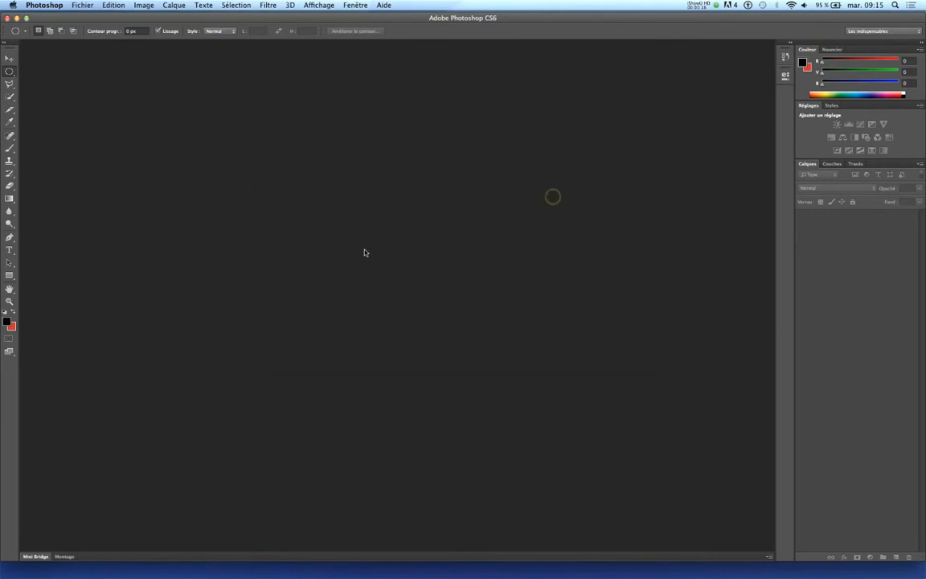
- Add the text "M2I" as a text layer on the white canvas
{"action": "left_click", "coordinate": [10, 252]}
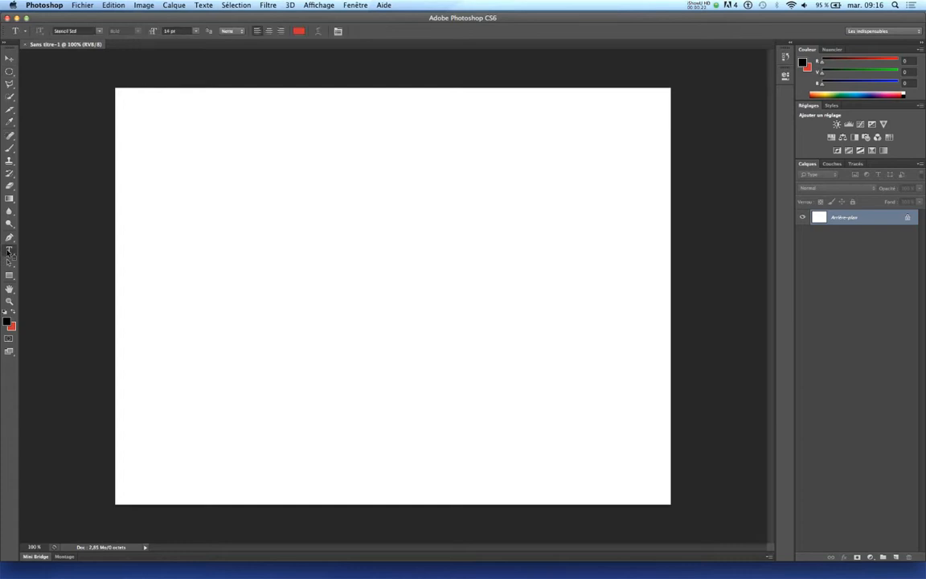
{"action": "left_click", "coordinate": [264, 304]}
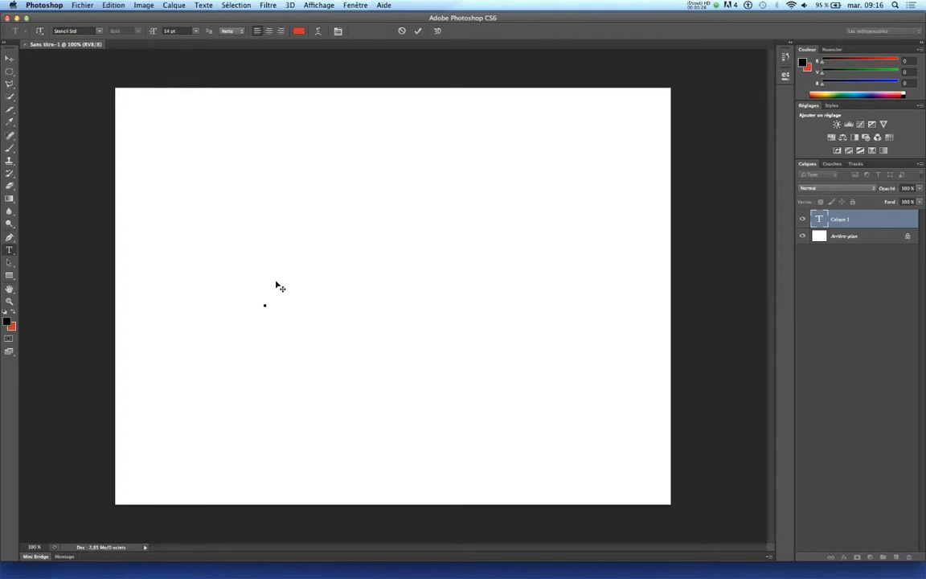
{"action": "type", "text": "M2I"}
- Enlarge the M2I text to 300 pt and shift it slightly left on the canvas
{"action": "left_click_drag", "start_coordinate": [283, 303], "coordinate": [256, 296]}
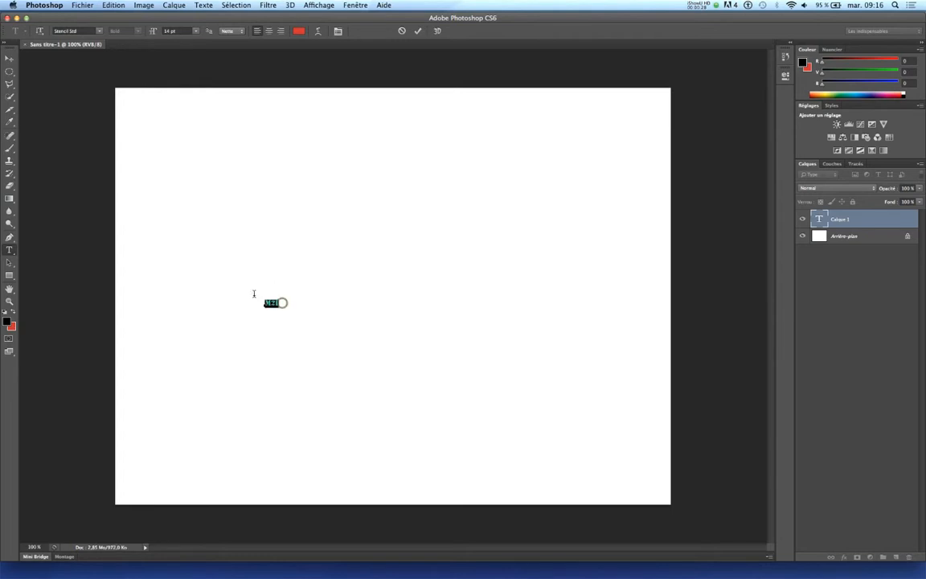
{"action": "left_click", "coordinate": [197, 31]}
{"action": "left_click", "coordinate": [178, 131]}
{"action": "left_click_drag", "start_coordinate": [181, 32], "coordinate": [135, 32]}
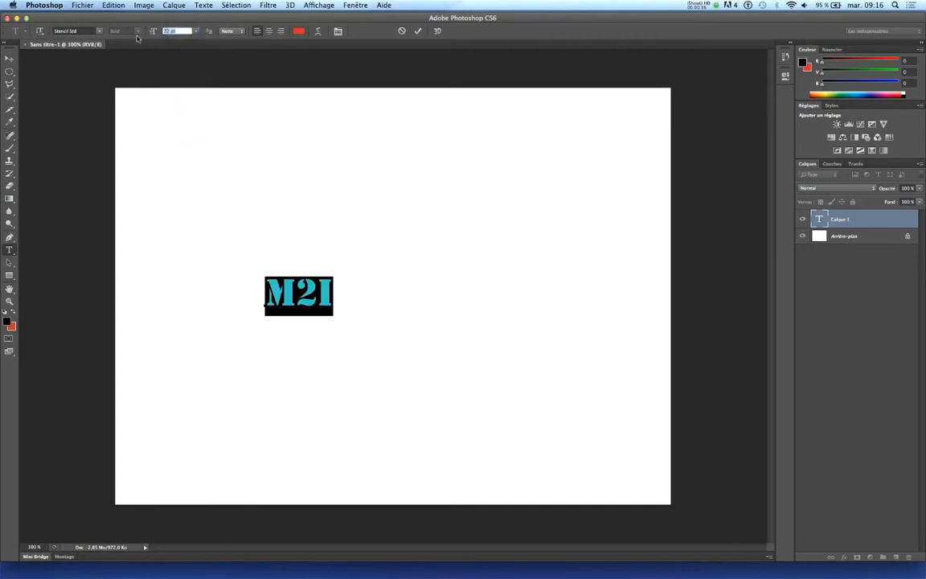
{"action": "type", "text": "300"}
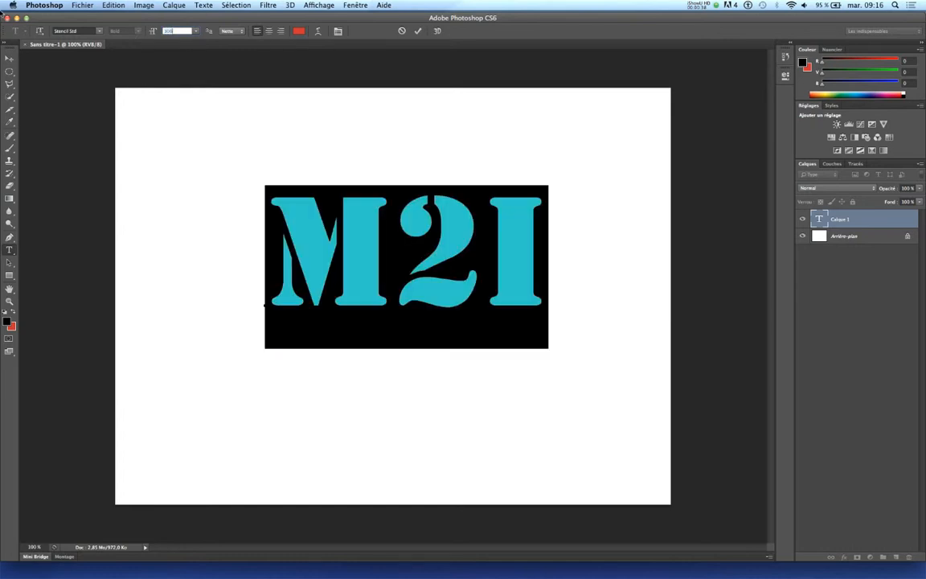
{"action": "left_click", "coordinate": [10, 58]}
{"action": "left_click_drag", "start_coordinate": [350, 241], "coordinate": [325, 242]}
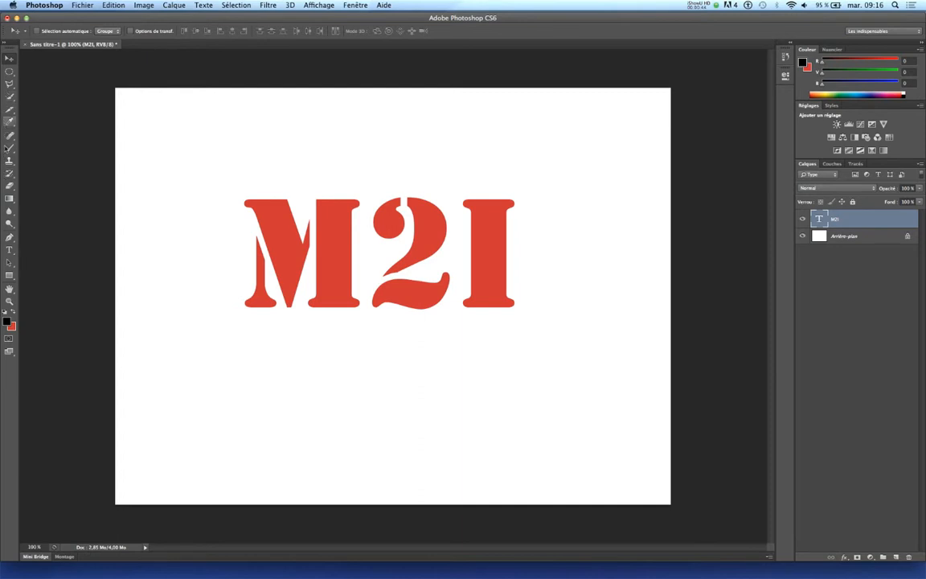
- Change the M2I text's font to Impact and reposition it near the horizontal centre of the canvas
{"action": "left_click", "coordinate": [8, 250]}
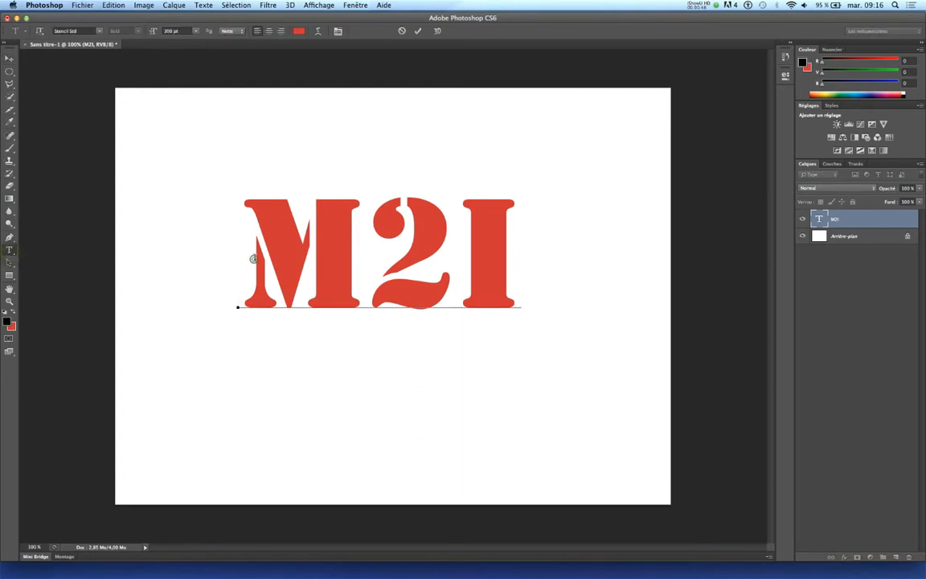
{"action": "double_click", "coordinate": [253, 259]}
{"action": "left_click", "coordinate": [100, 32]}
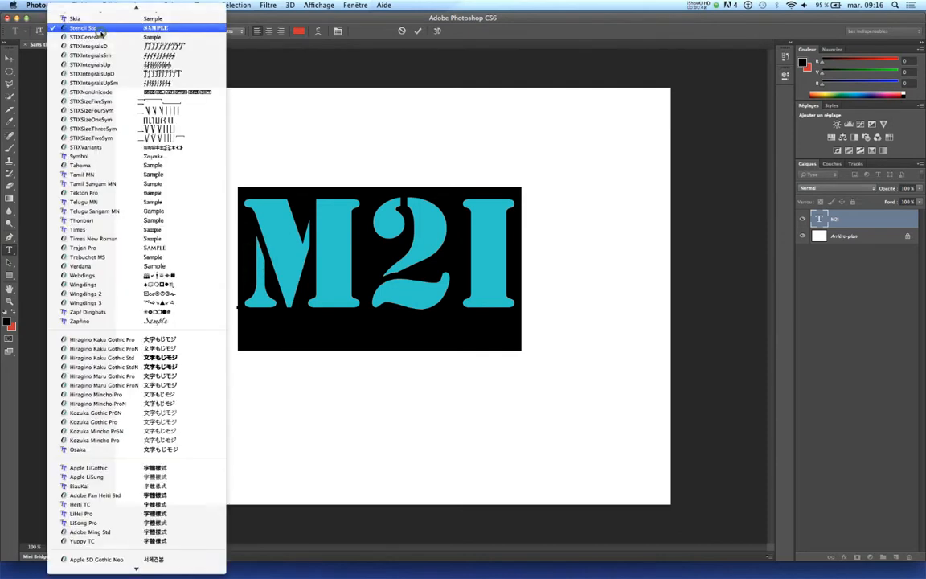
{"action": "scroll", "coordinate": [83, 118], "scroll_direction": "up", "scroll_amount": 10}
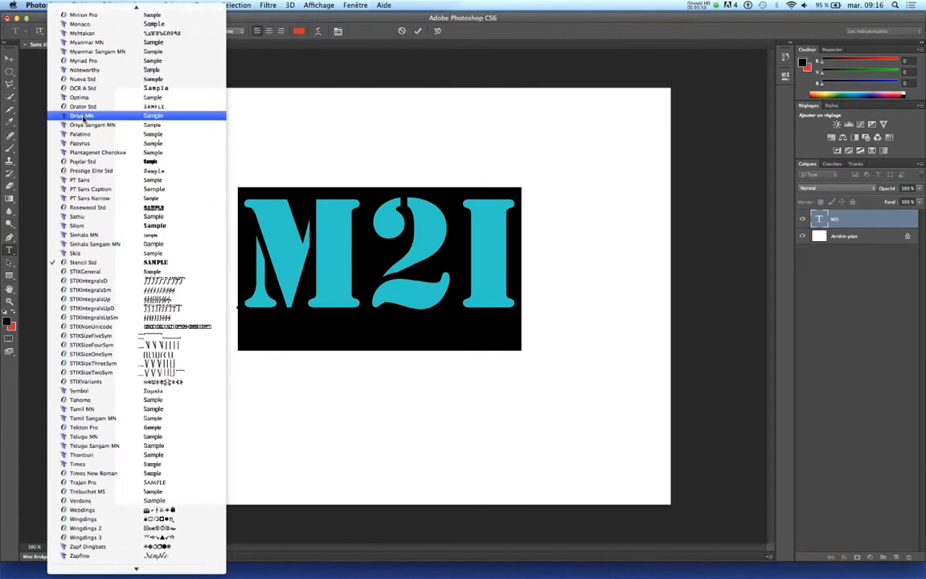
{"action": "scroll", "coordinate": [83, 118], "scroll_direction": "up", "scroll_amount": 9}
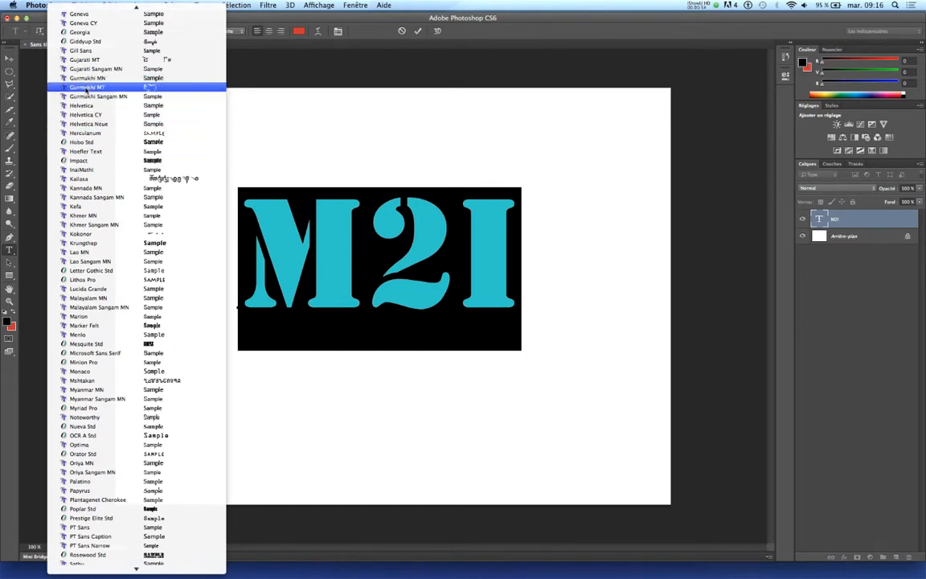
{"action": "left_click", "coordinate": [79, 160]}
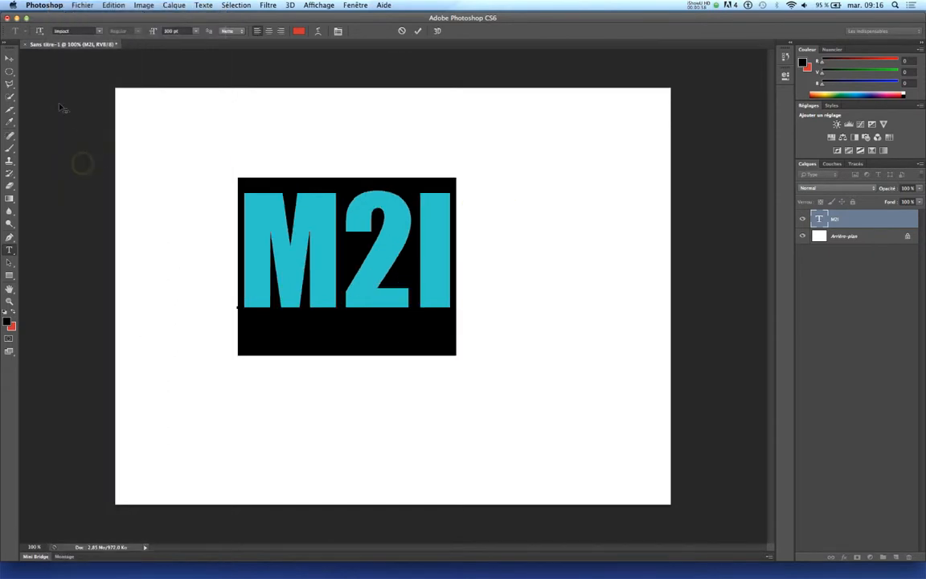
{"action": "left_click", "coordinate": [9, 58]}
{"action": "left_click_drag", "start_coordinate": [321, 265], "coordinate": [369, 272]}
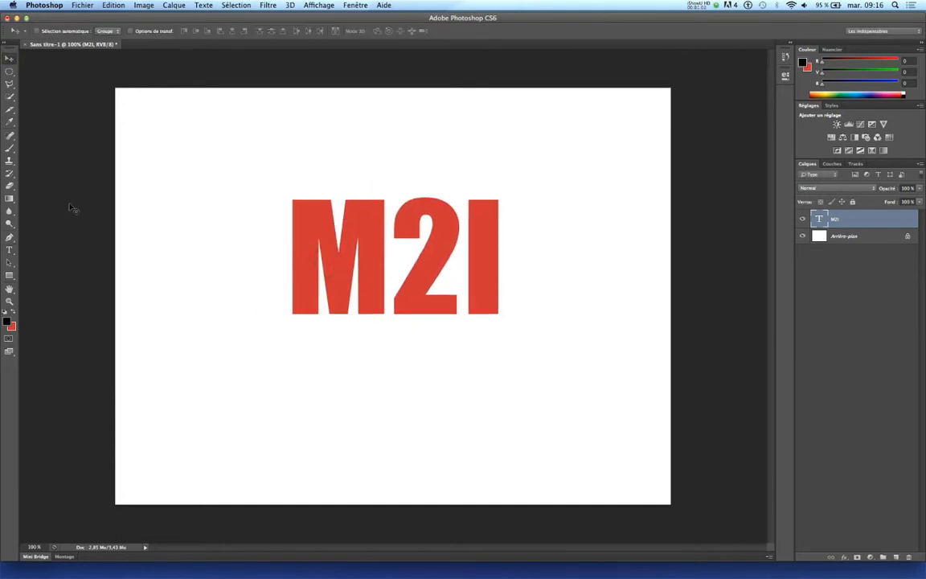
- Recolour the M2I text to a medium grey and move it slightly down
{"action": "left_click", "coordinate": [9, 251]}
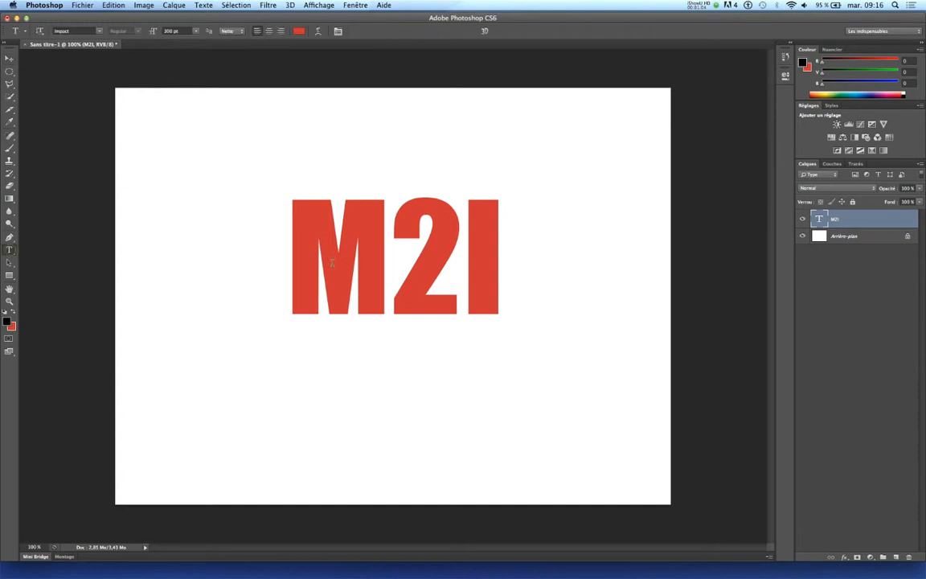
{"action": "double_click", "coordinate": [338, 265]}
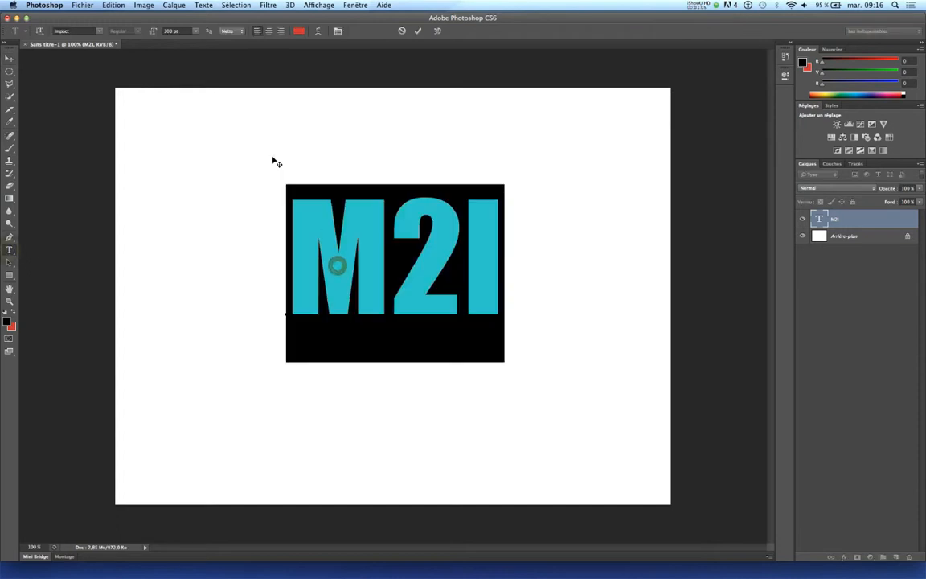
{"action": "left_click", "coordinate": [299, 30]}
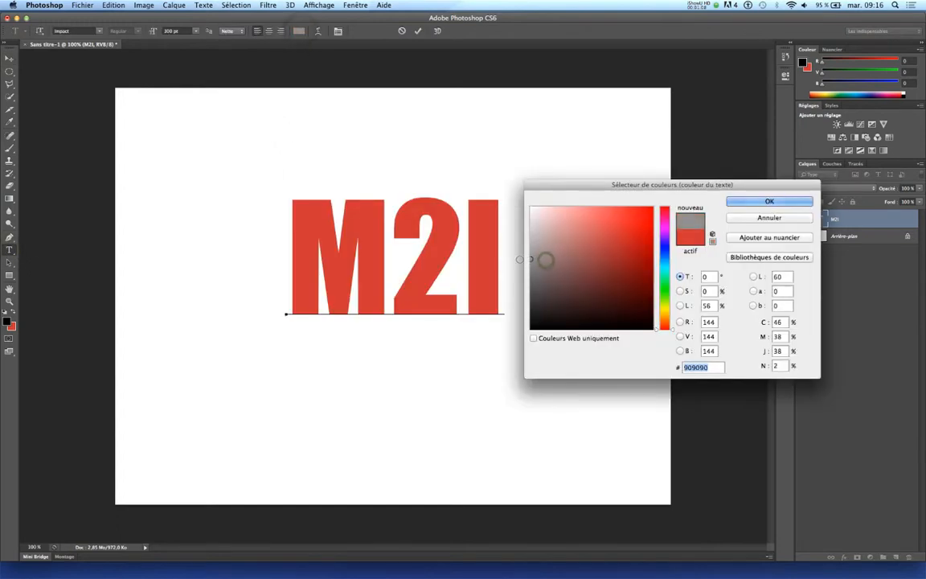
{"action": "left_click_drag", "start_coordinate": [545, 260], "coordinate": [530, 262]}
{"action": "left_click", "coordinate": [766, 201]}
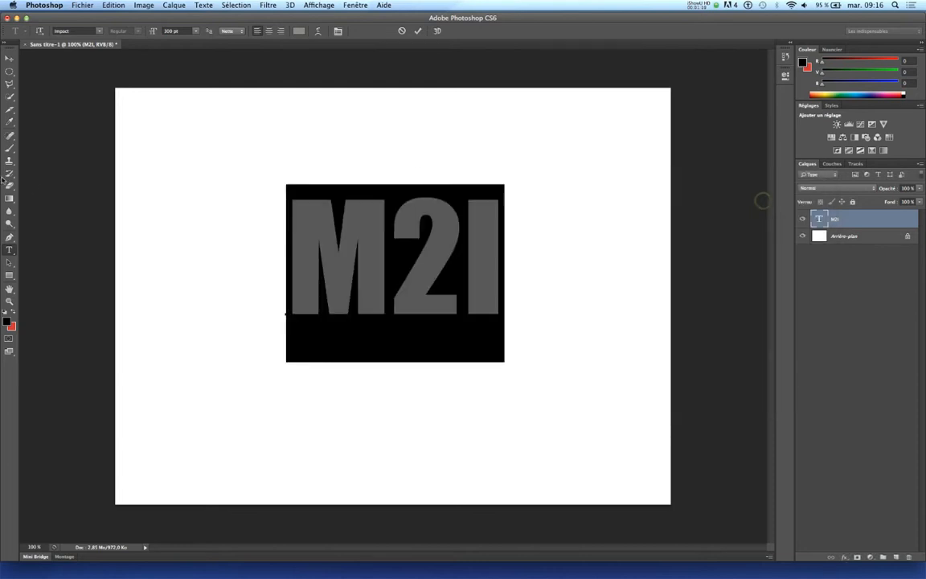
{"action": "left_click", "coordinate": [10, 58]}
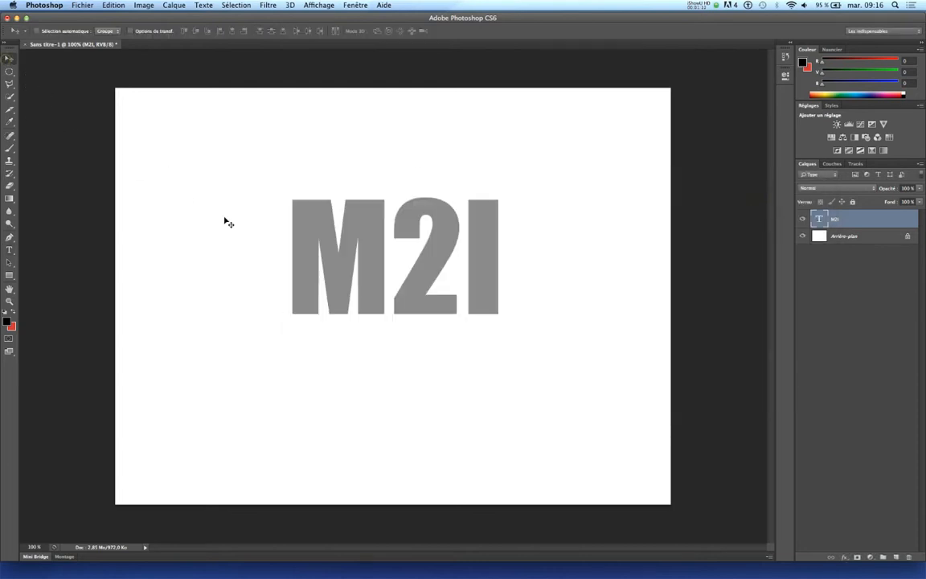
{"action": "left_click_drag", "start_coordinate": [309, 267], "coordinate": [308, 278]}
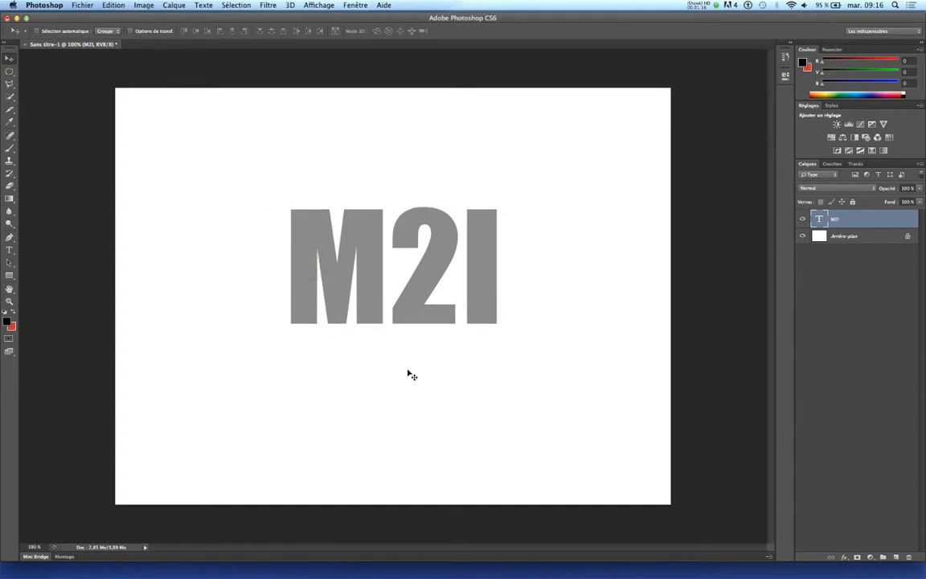
- Extrude the M2I text layer into a 3D object and accept switching to the 3D workspace
{"action": "left_click", "coordinate": [204, 5]}
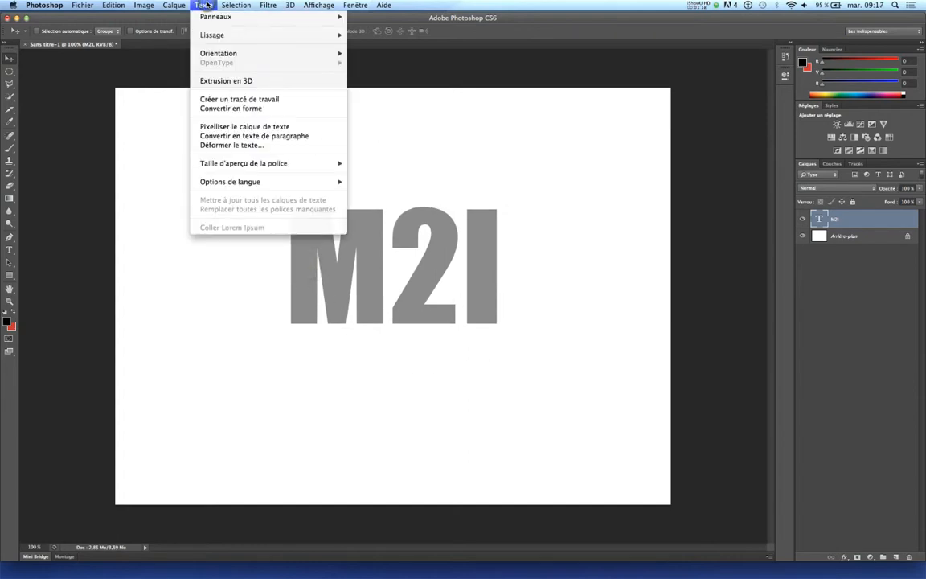
{"action": "left_click", "coordinate": [227, 81]}
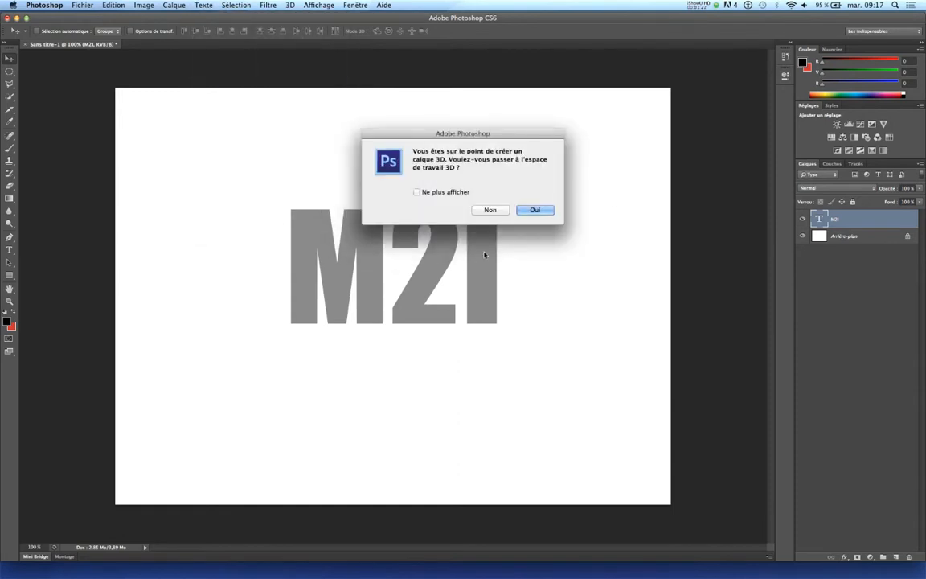
{"action": "left_click_drag", "start_coordinate": [471, 139], "coordinate": [453, 129]}
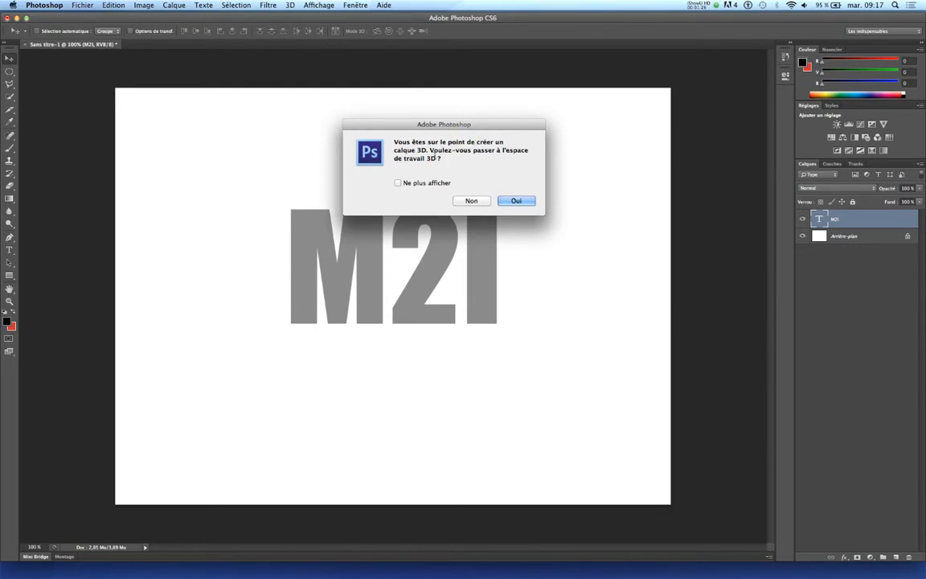
{"action": "left_click", "coordinate": [515, 201]}
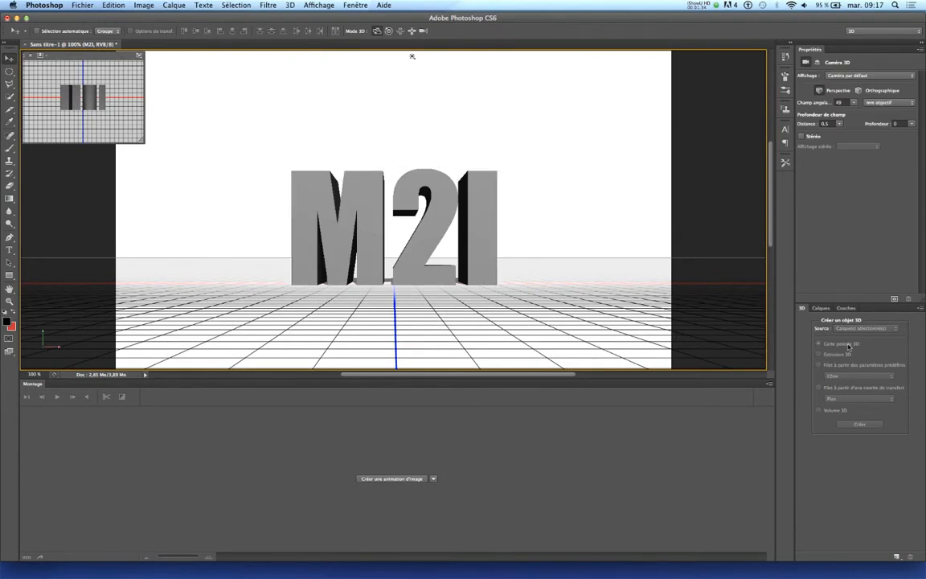
- Switch back to the default workspace, Les indispensables
{"action": "left_click", "coordinate": [358, 6]}
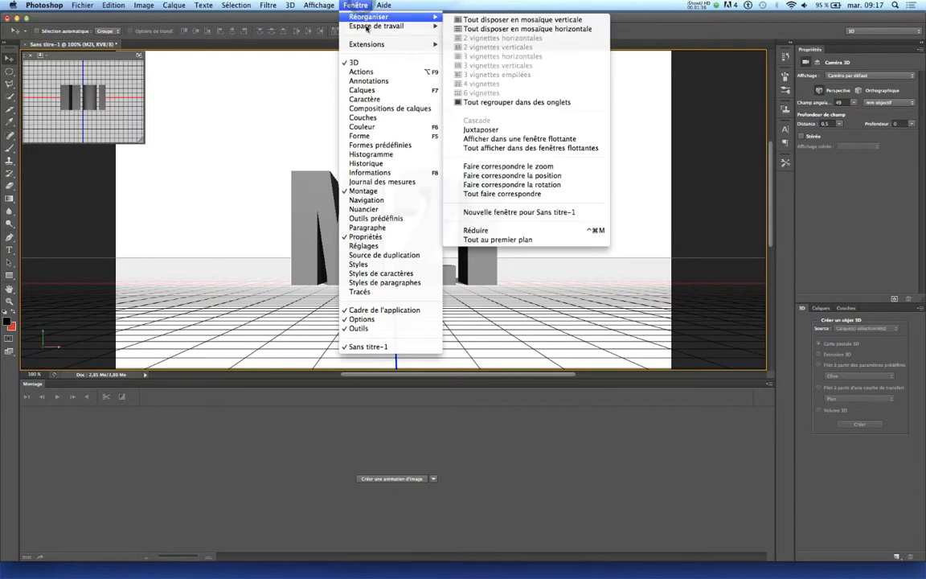
{"action": "mouse_move", "coordinate": [365, 27]}
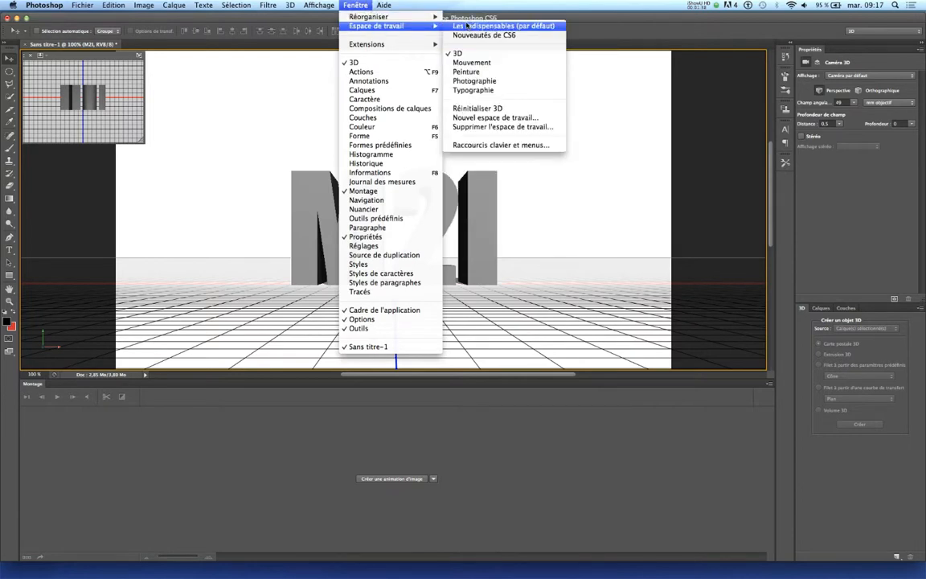
{"action": "left_click", "coordinate": [467, 27]}
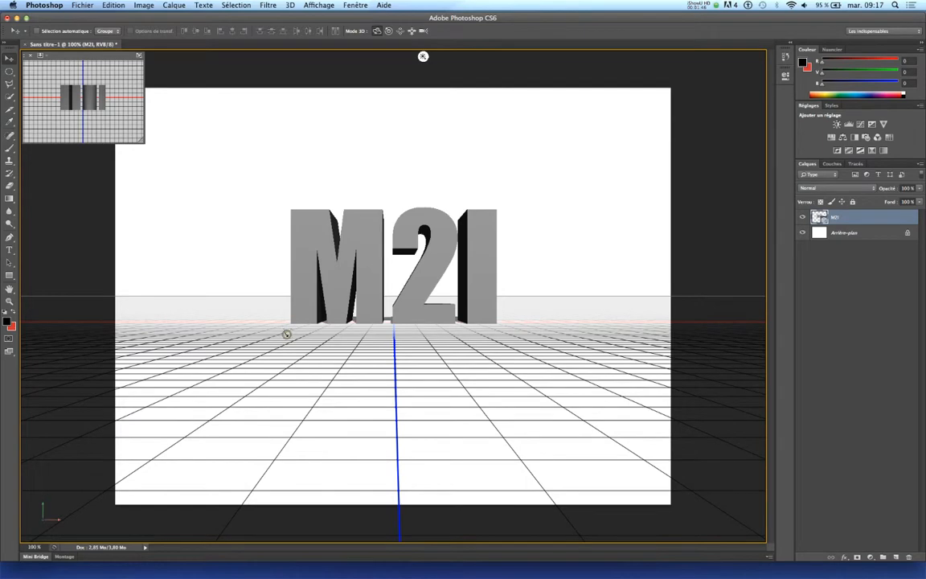
- Orbit and roll the 3D camera to view the extruded M2I text from above at an angle
{"action": "mouse_move", "coordinate": [286, 333]}
{"action": "left_mouse_down"}
{"action": "mouse_move", "coordinate": [363, 367]}
{"action": "mouse_move", "coordinate": [288, 339]}
{"action": "left_mouse_up"}
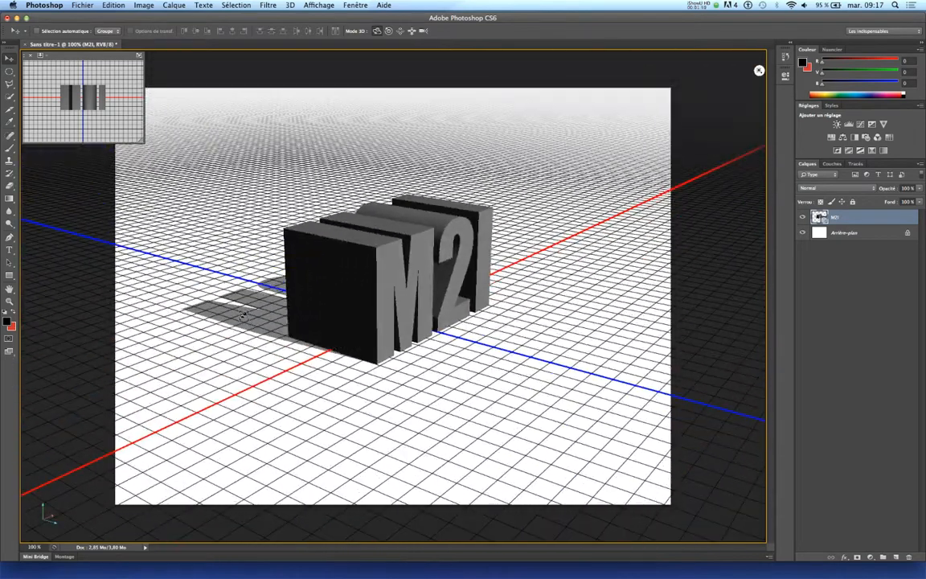
{"action": "left_click_drag", "start_coordinate": [461, 385], "coordinate": [441, 381]}
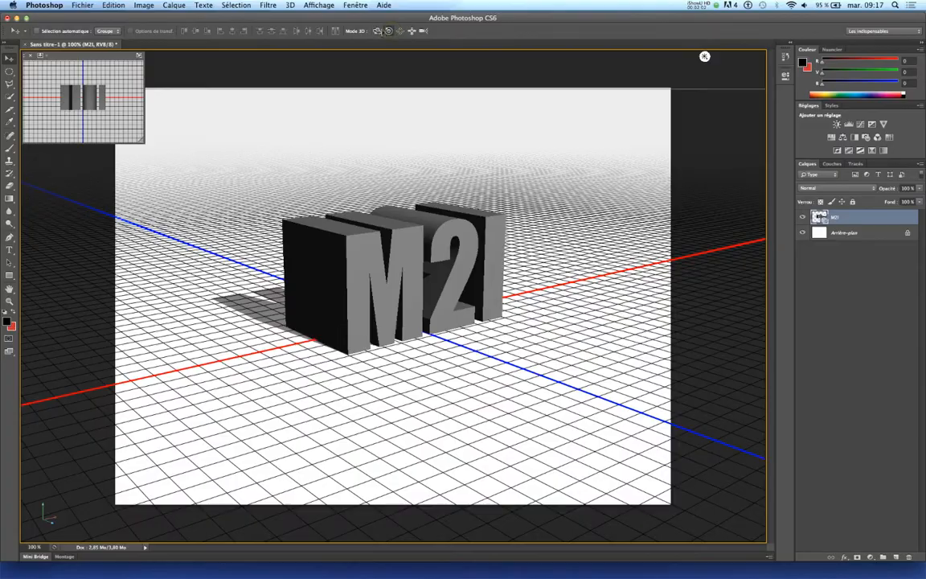
{"action": "left_click_drag", "start_coordinate": [451, 357], "coordinate": [341, 89]}
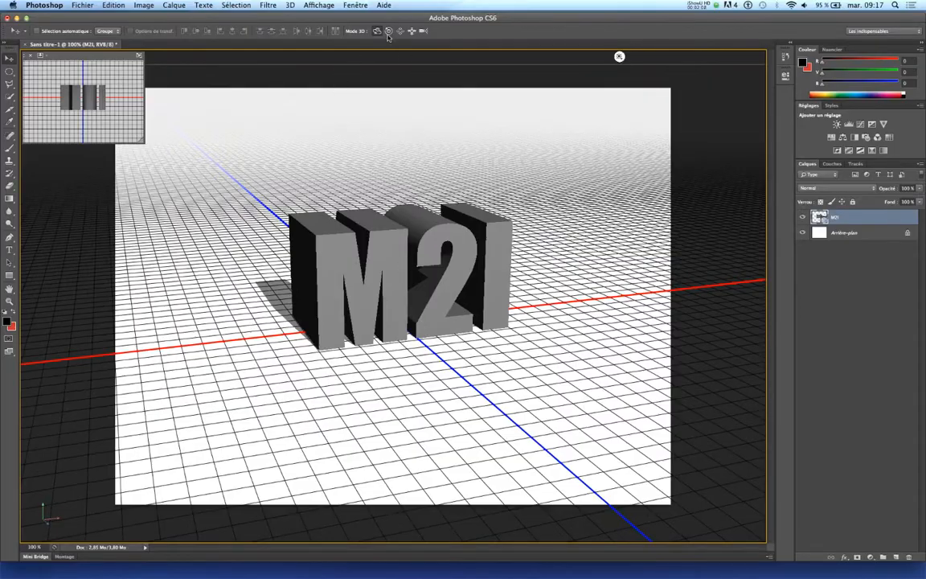
{"action": "left_click_drag", "start_coordinate": [401, 254], "coordinate": [356, 281]}
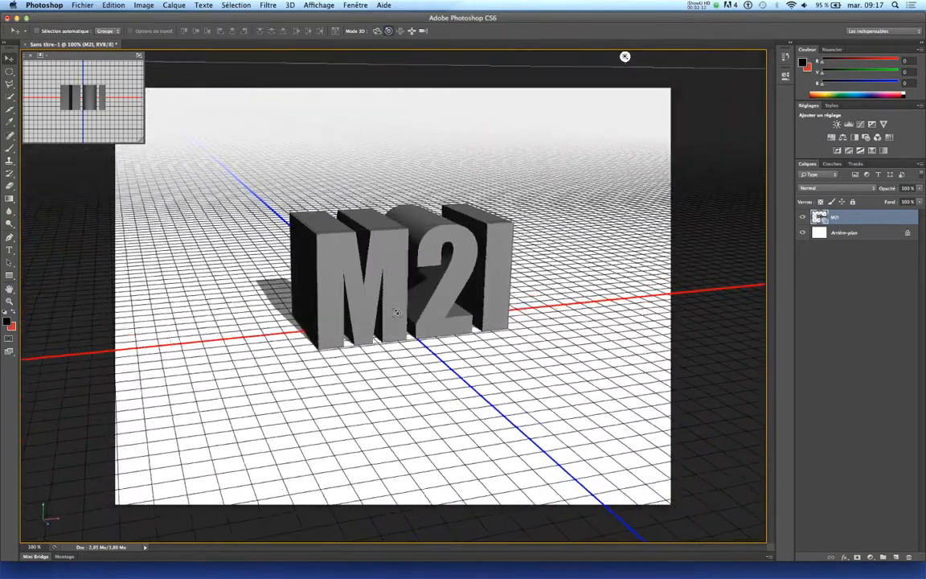
- Pan, slide and orbit the 3D camera to show the M2I text larger and more from the M's side
{"action": "left_click", "coordinate": [400, 30]}
{"action": "left_click_drag", "start_coordinate": [388, 294], "coordinate": [408, 304]}
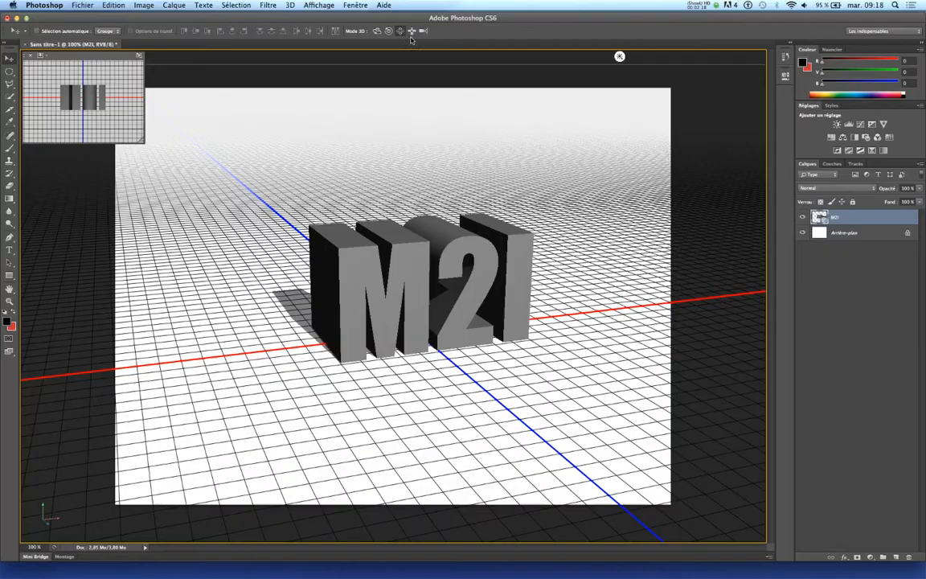
{"action": "left_click_drag", "start_coordinate": [403, 313], "coordinate": [378, 368]}
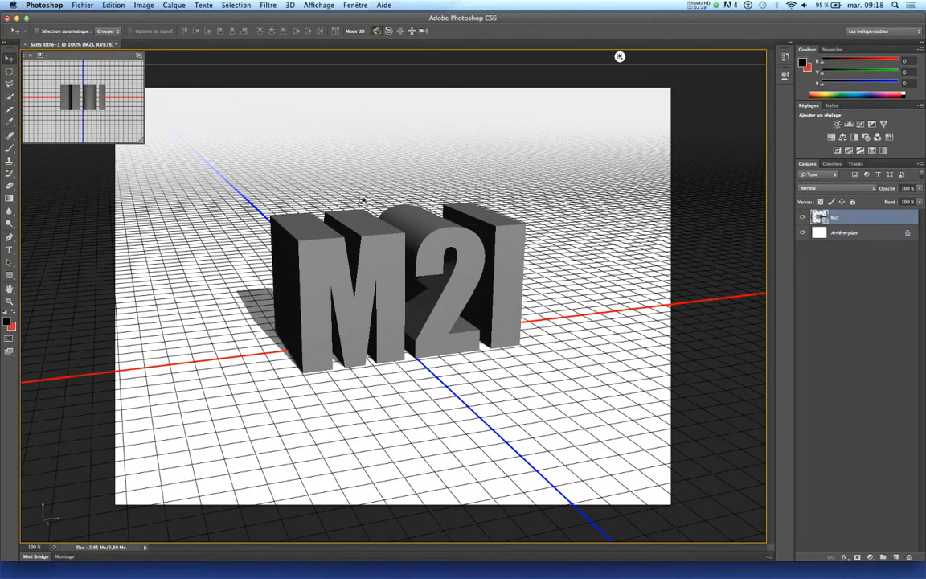
{"action": "left_click_drag", "start_coordinate": [369, 271], "coordinate": [426, 263]}
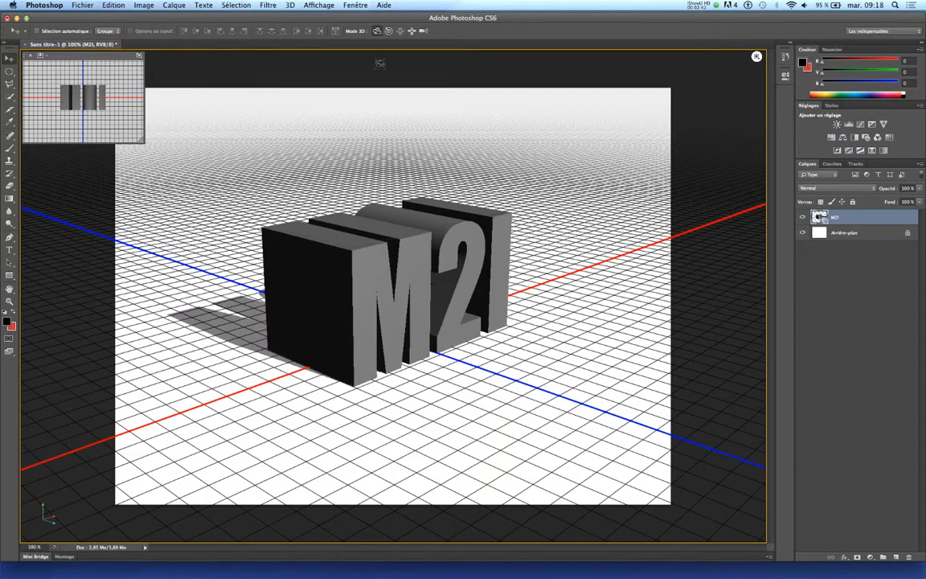
- Display the list of 3D scene components and go through the environment, front inflation material and boundary constraints of M2I
{"action": "left_click", "coordinate": [356, 6]}
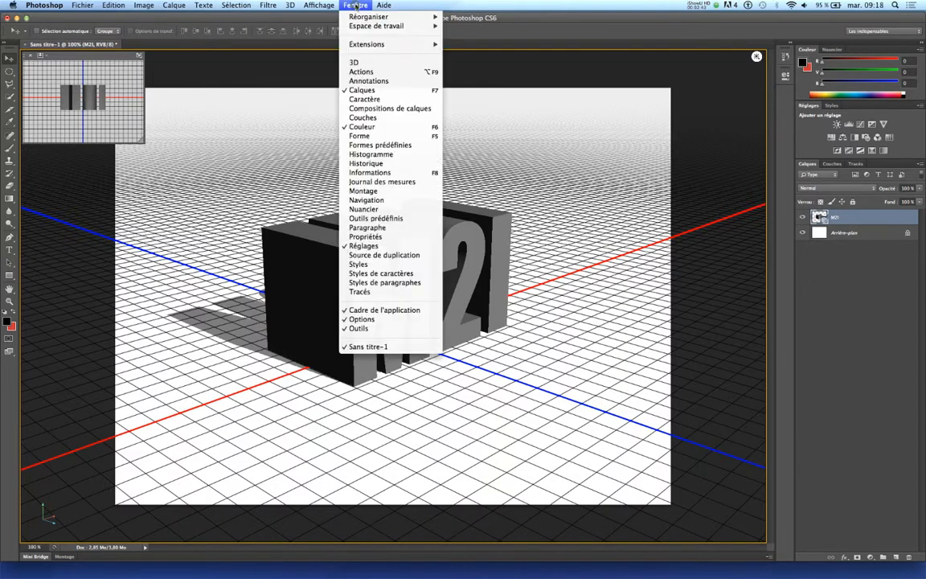
{"action": "left_click", "coordinate": [356, 63]}
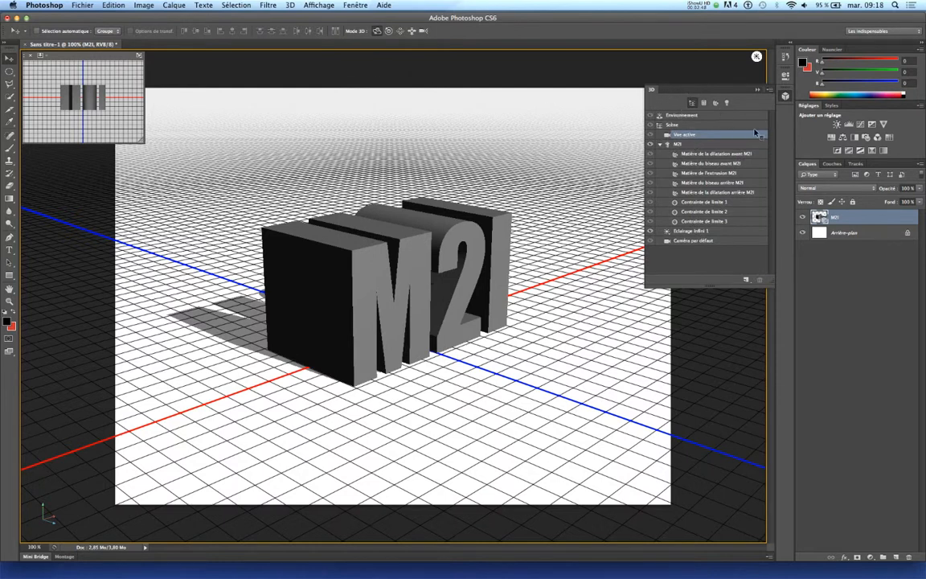
{"action": "left_click", "coordinate": [680, 116]}
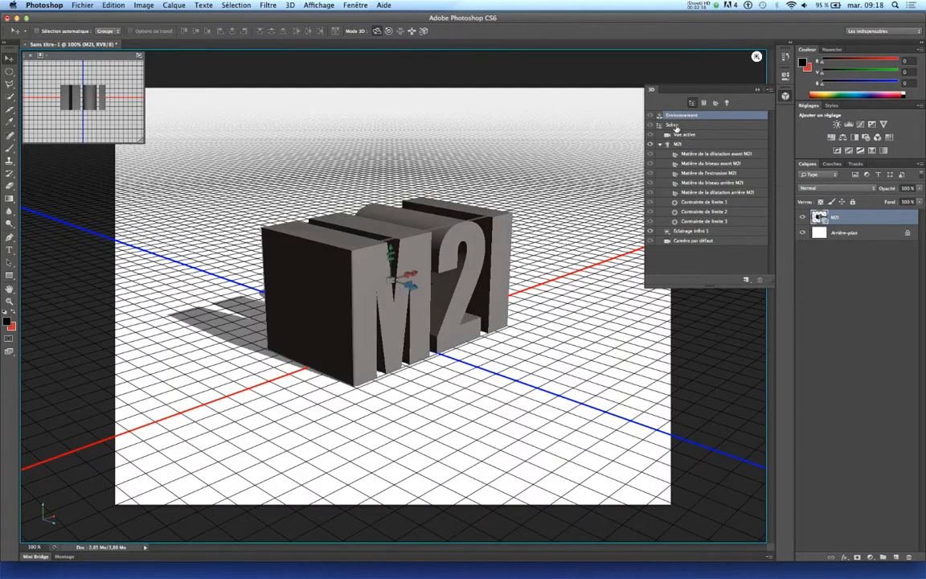
{"action": "left_click", "coordinate": [692, 154]}
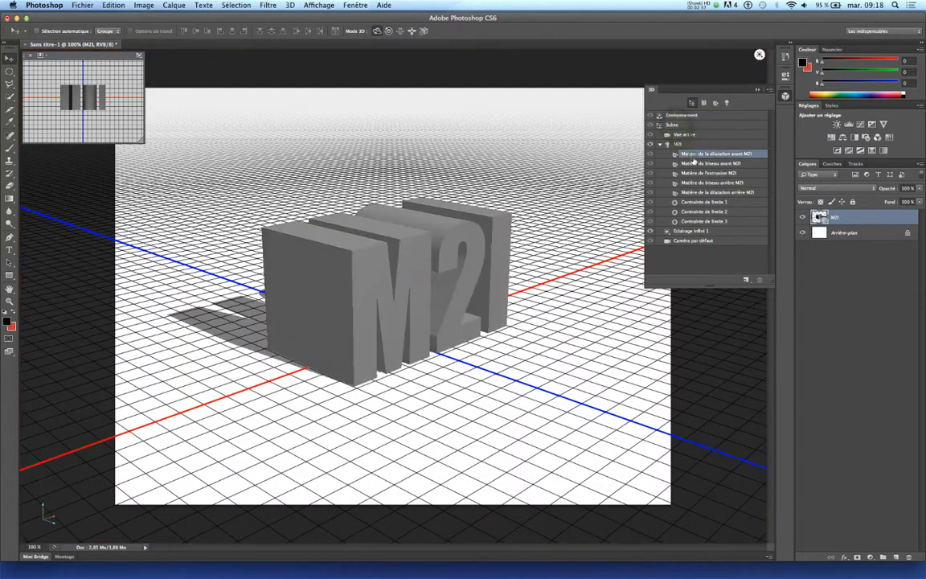
{"action": "left_click", "coordinate": [704, 202]}
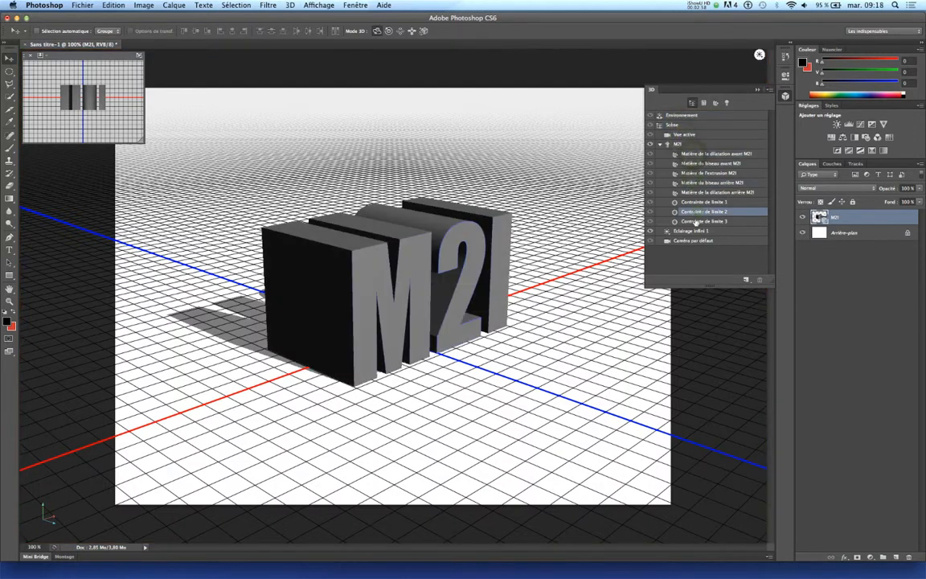
{"action": "left_click", "coordinate": [698, 154]}
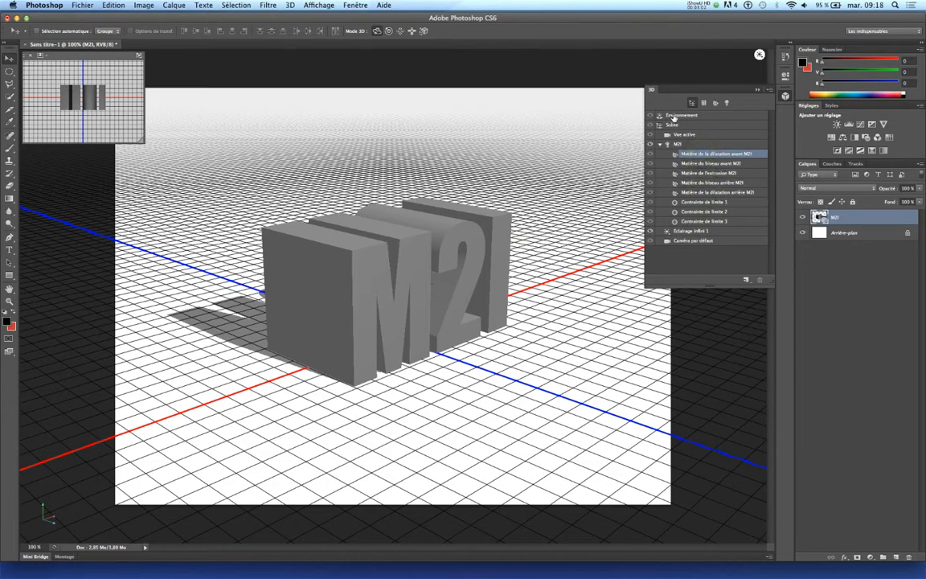
{"action": "left_click", "coordinate": [674, 117]}
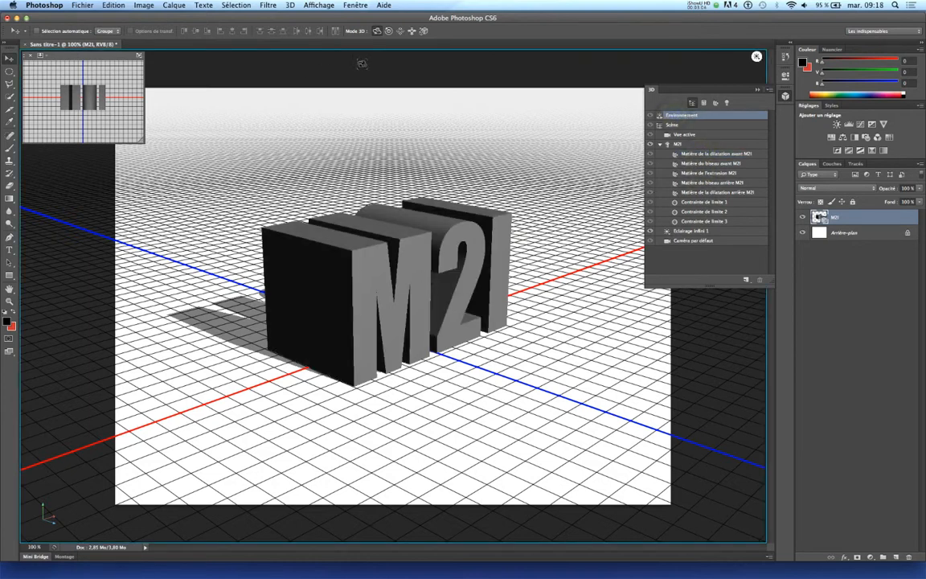
- Switch to the 3D workspace
{"action": "left_click", "coordinate": [356, 4]}
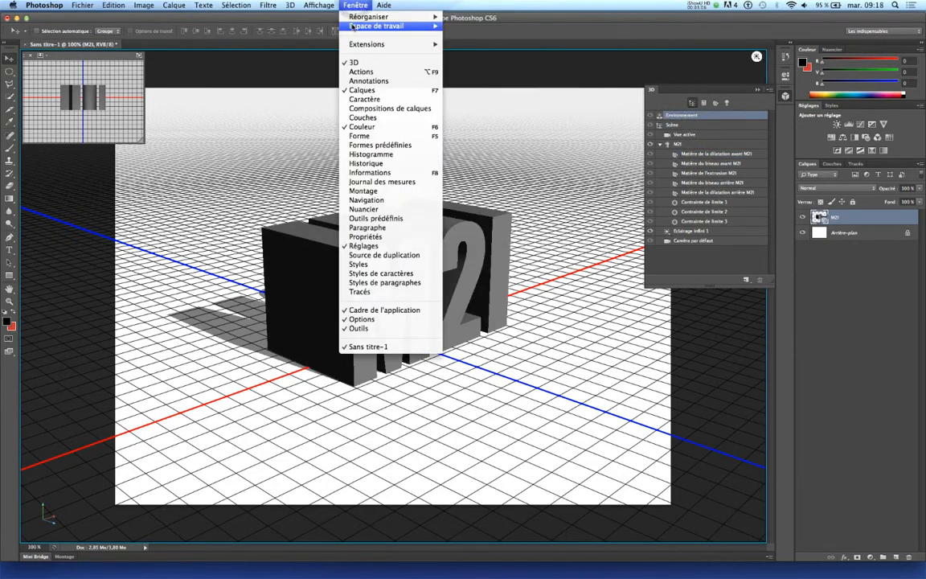
{"action": "mouse_move", "coordinate": [418, 26]}
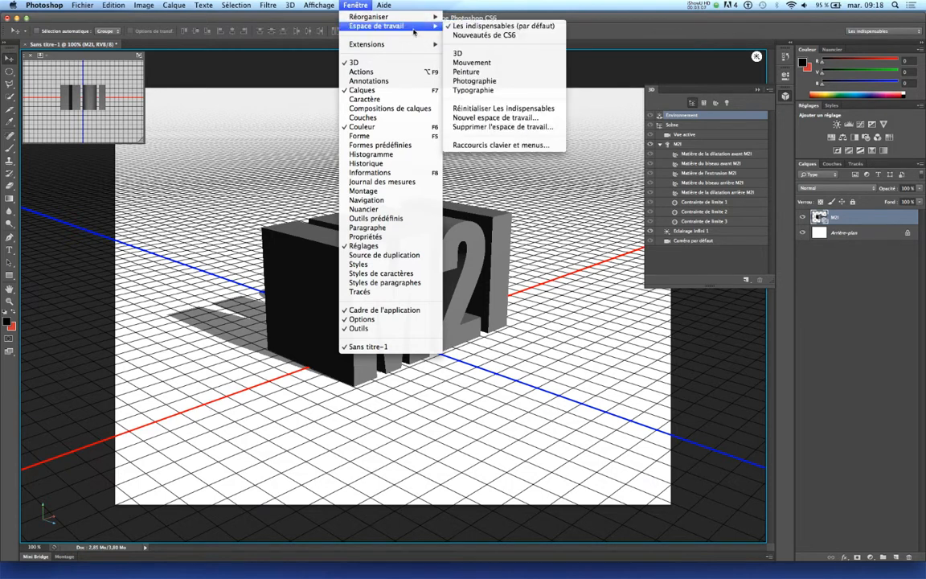
{"action": "left_click", "coordinate": [467, 45]}
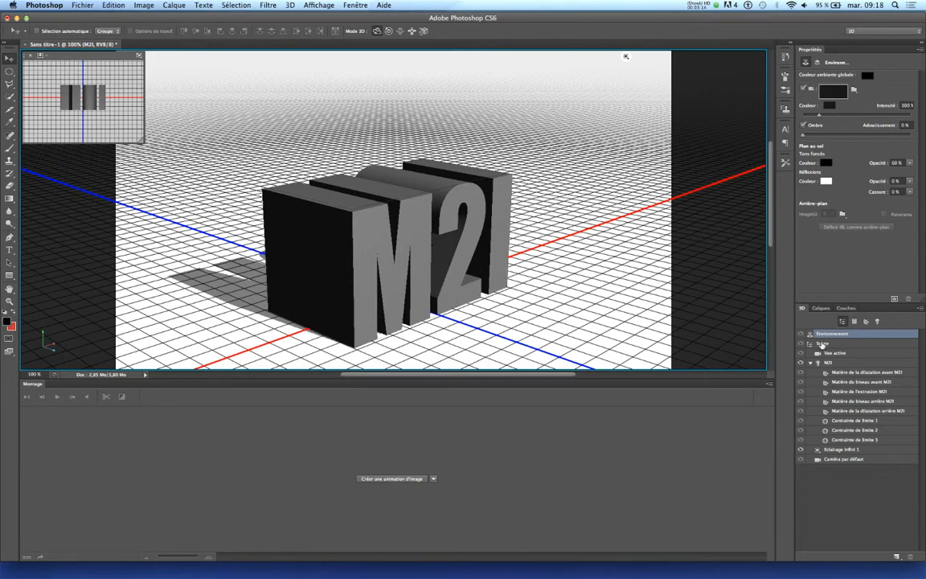
- Review the properties of Scène, Environnement, the M2I mesh and Eclairage infini 1, collapsing the M2I mesh's component list
{"action": "left_click", "coordinate": [822, 344]}
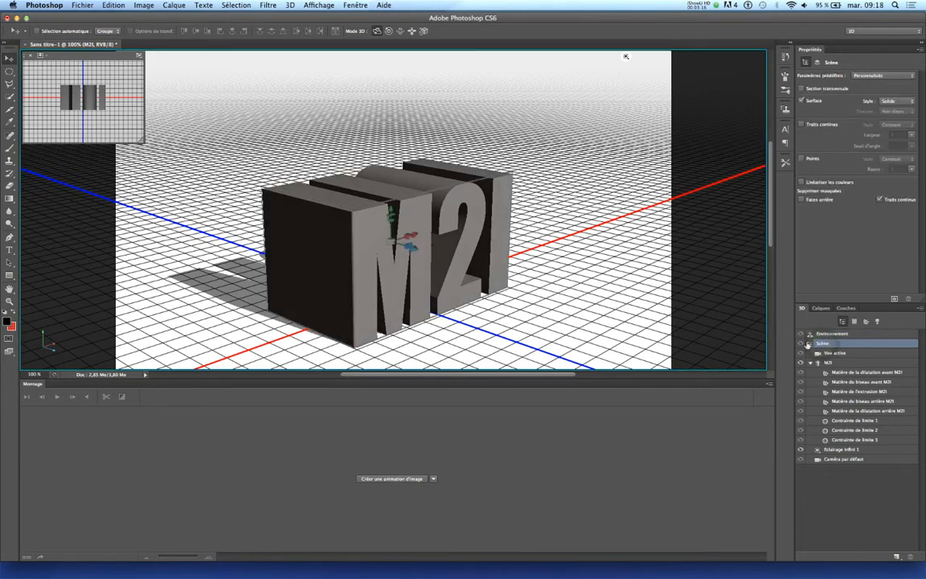
{"action": "left_click", "coordinate": [828, 333]}
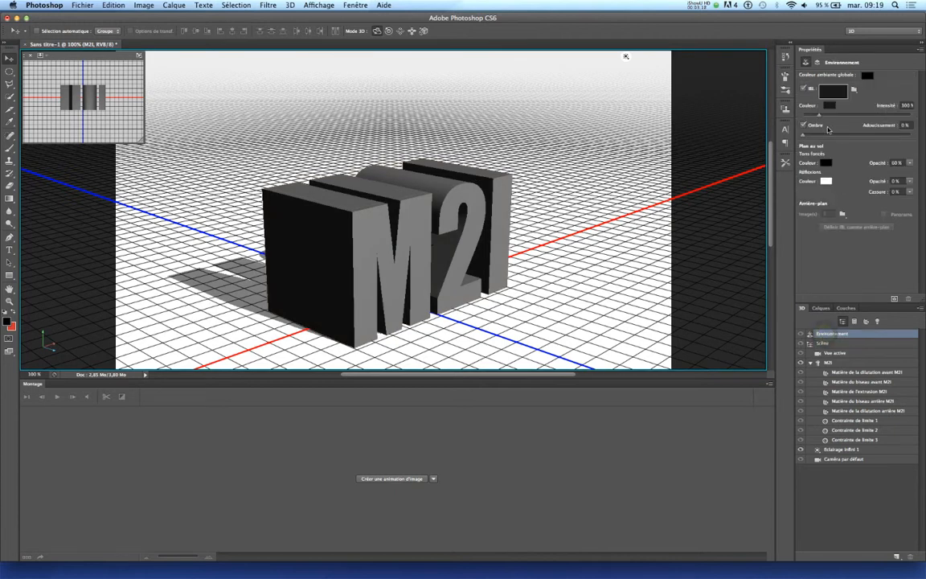
{"action": "left_click", "coordinate": [829, 363]}
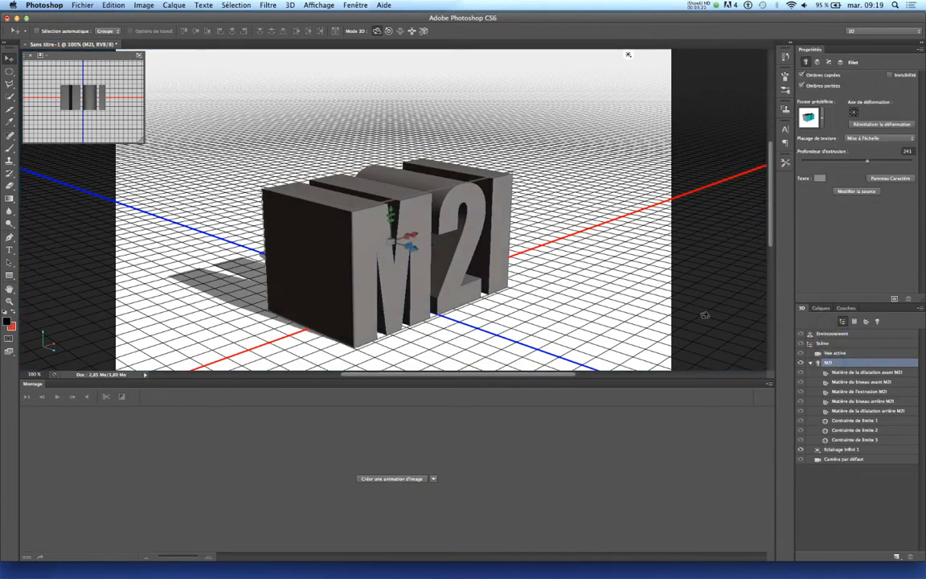
{"action": "left_click", "coordinate": [810, 363]}
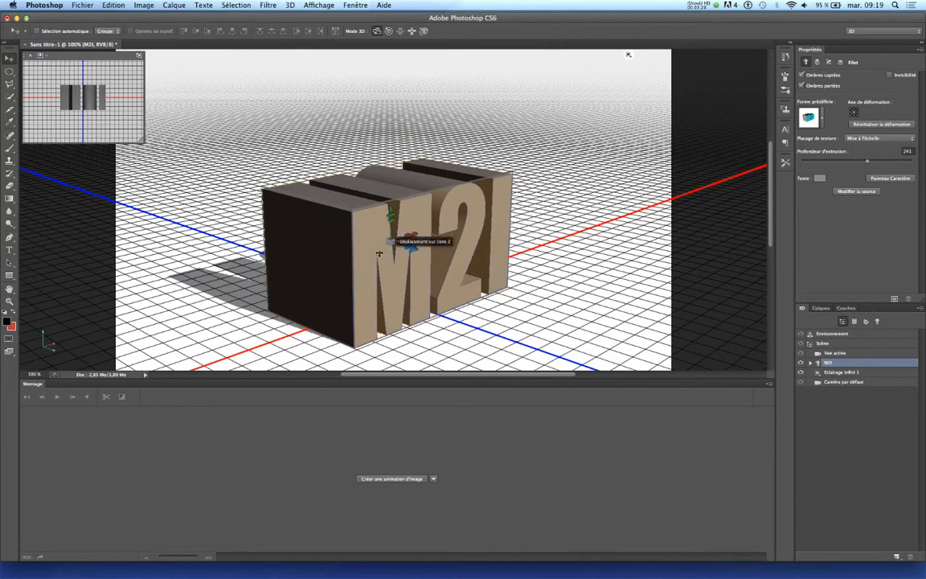
{"action": "left_click", "coordinate": [836, 374]}
- Reduce the M2I mesh's extrusion depth to 119 and set its text colour to red, RGB 156, 73, 73
{"action": "left_click", "coordinate": [832, 364]}
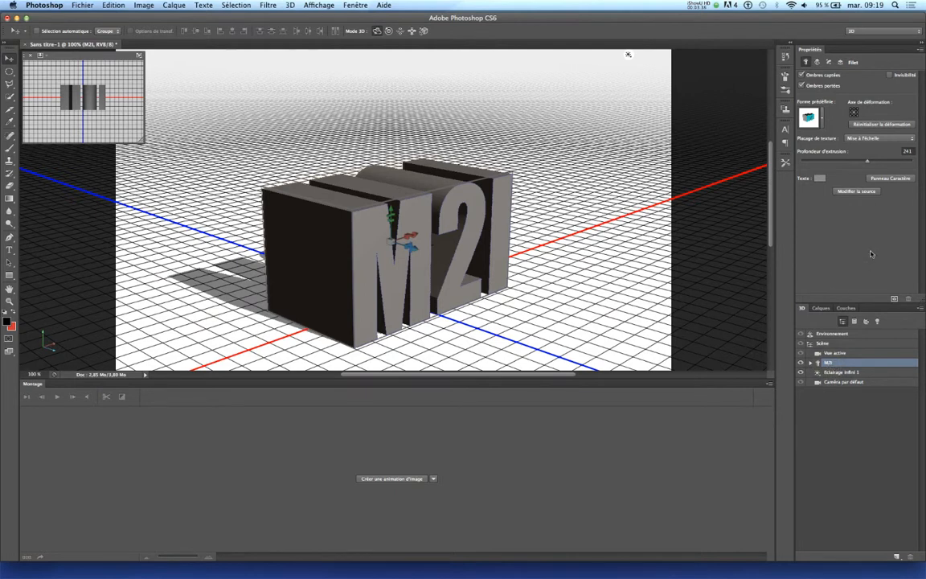
{"action": "mouse_move", "coordinate": [867, 162]}
{"action": "left_mouse_down"}
{"action": "mouse_move", "coordinate": [846, 162]}
{"action": "mouse_move", "coordinate": [877, 161]}
{"action": "mouse_move", "coordinate": [864, 161]}
{"action": "left_mouse_up"}
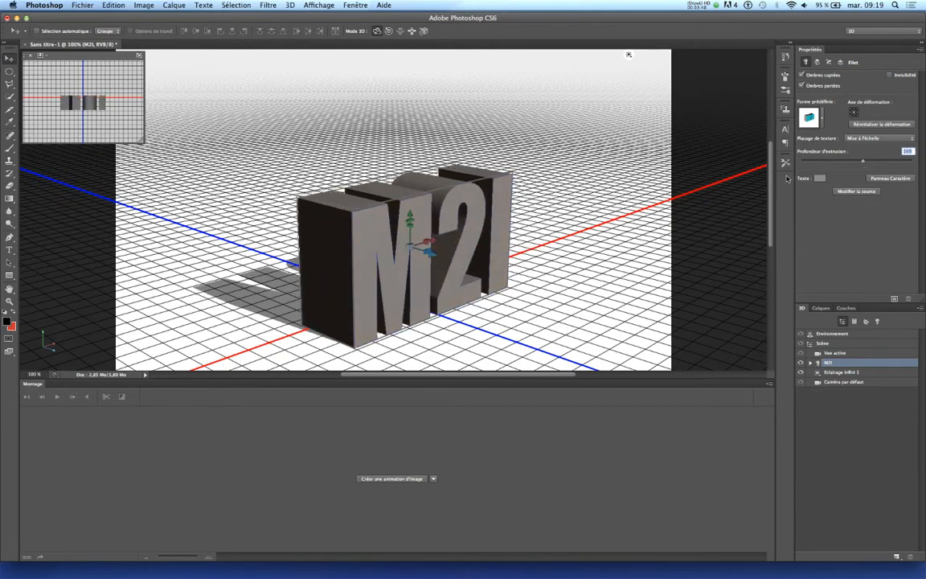
{"action": "left_click_drag", "start_coordinate": [864, 163], "coordinate": [863, 162]}
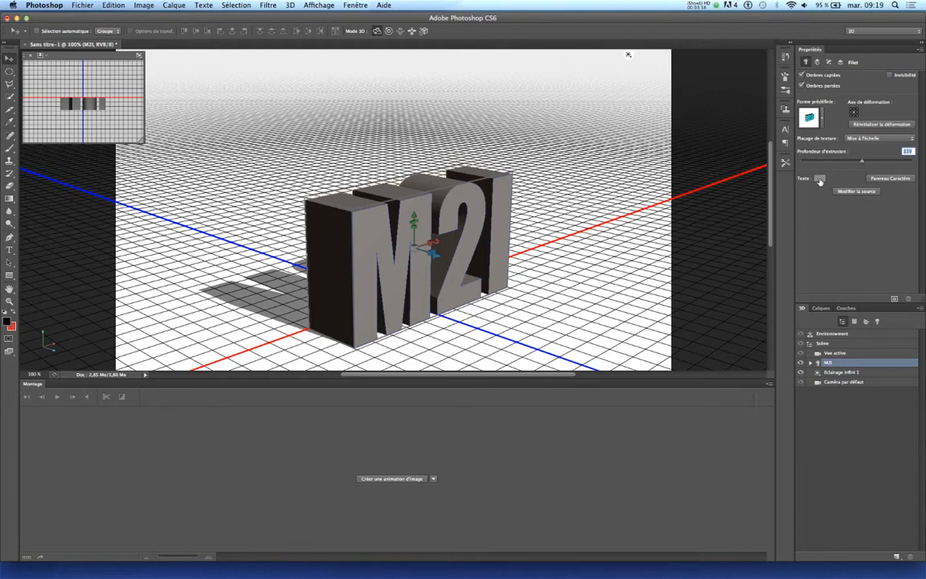
{"action": "left_click", "coordinate": [819, 178]}
{"action": "mouse_move", "coordinate": [563, 380]}
{"action": "left_mouse_down"}
{"action": "mouse_move", "coordinate": [558, 386]}
{"action": "mouse_move", "coordinate": [589, 376]}
{"action": "mouse_move", "coordinate": [585, 355]}
{"action": "mouse_move", "coordinate": [556, 385]}
{"action": "mouse_move", "coordinate": [551, 367]}
{"action": "mouse_move", "coordinate": [587, 363]}
{"action": "mouse_move", "coordinate": [558, 388]}
{"action": "mouse_move", "coordinate": [596, 382]}
{"action": "left_mouse_up"}
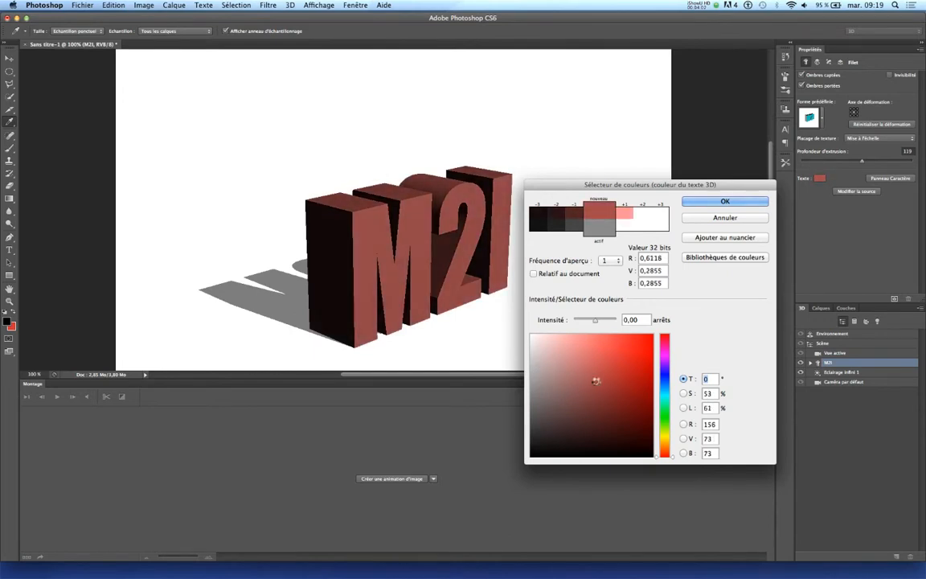
{"action": "left_click", "coordinate": [723, 201]}
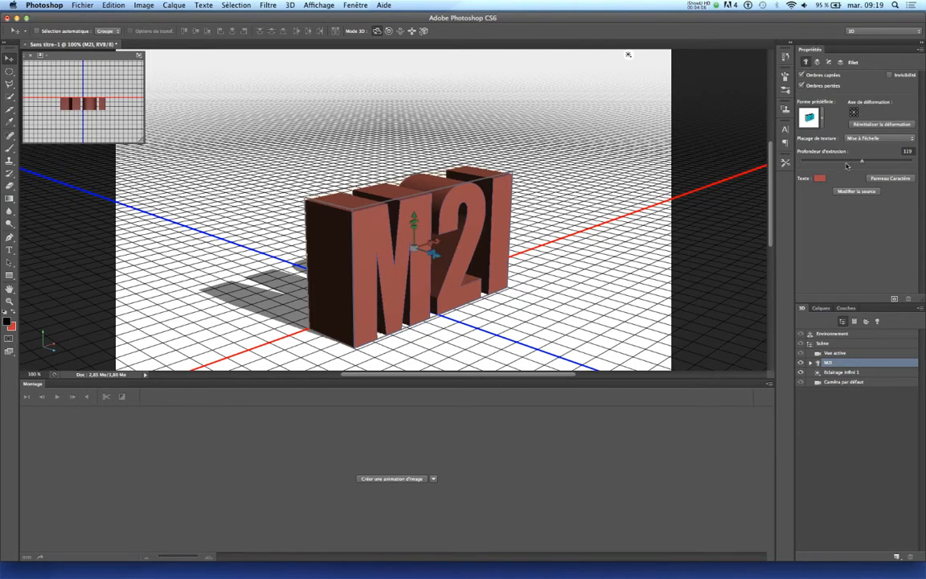
- Deform the M2I mesh with an extrusion depth of 82, a 20° twist and a 125% taper
{"action": "left_click", "coordinate": [818, 63]}
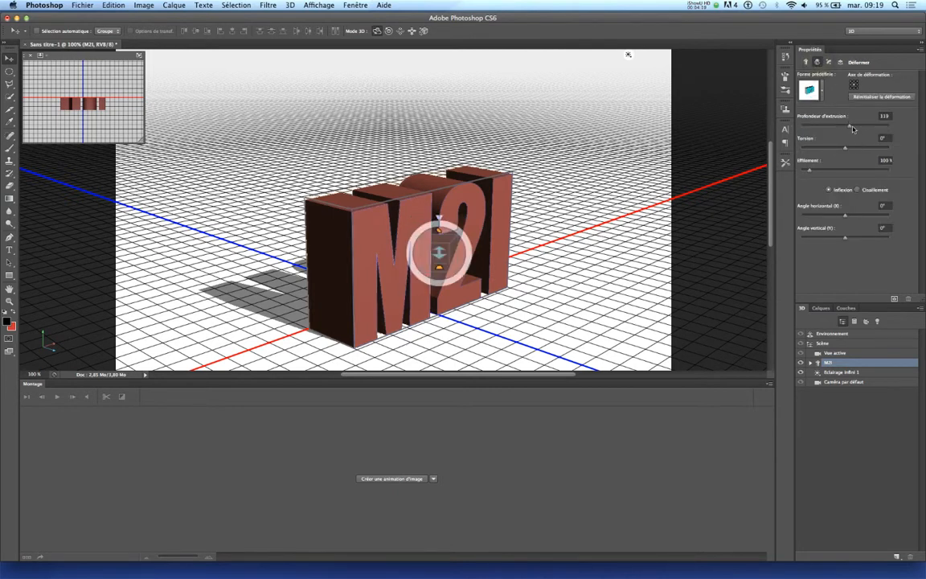
{"action": "mouse_move", "coordinate": [852, 128]}
{"action": "left_mouse_down"}
{"action": "mouse_move", "coordinate": [839, 128]}
{"action": "mouse_move", "coordinate": [848, 127]}
{"action": "mouse_move", "coordinate": [847, 144]}
{"action": "left_mouse_up"}
{"action": "left_click_drag", "start_coordinate": [810, 171], "coordinate": [815, 178]}
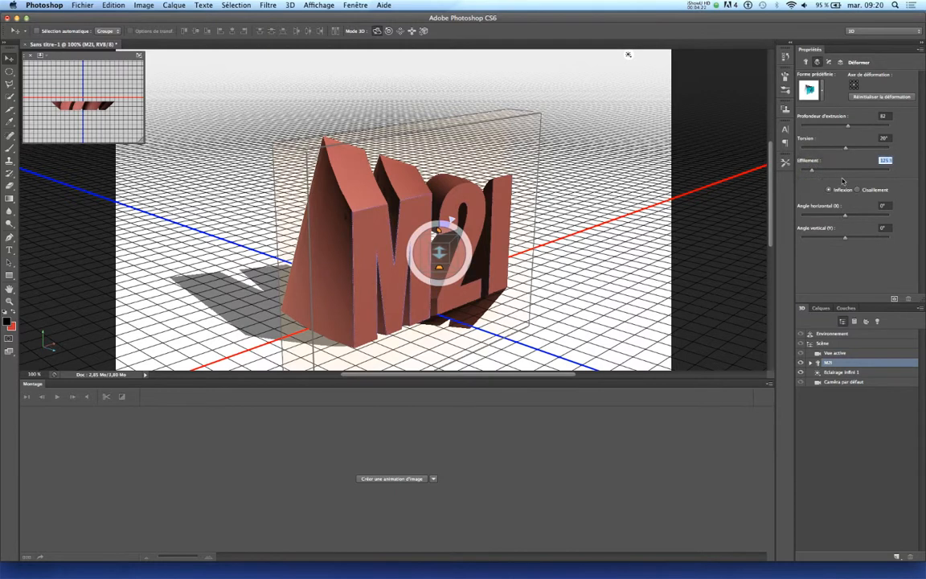
- Set the M2I mesh's twist to 0° and its extrusion depth to 0, and lower the taper to almost nothing
{"action": "left_click_drag", "start_coordinate": [889, 137], "coordinate": [877, 138]}
{"action": "type", "text": "0"}
{"action": "key", "text": "Return"}
{"action": "double_click", "coordinate": [887, 117]}
{"action": "type", "text": "0"}
{"action": "key", "text": "Return"}
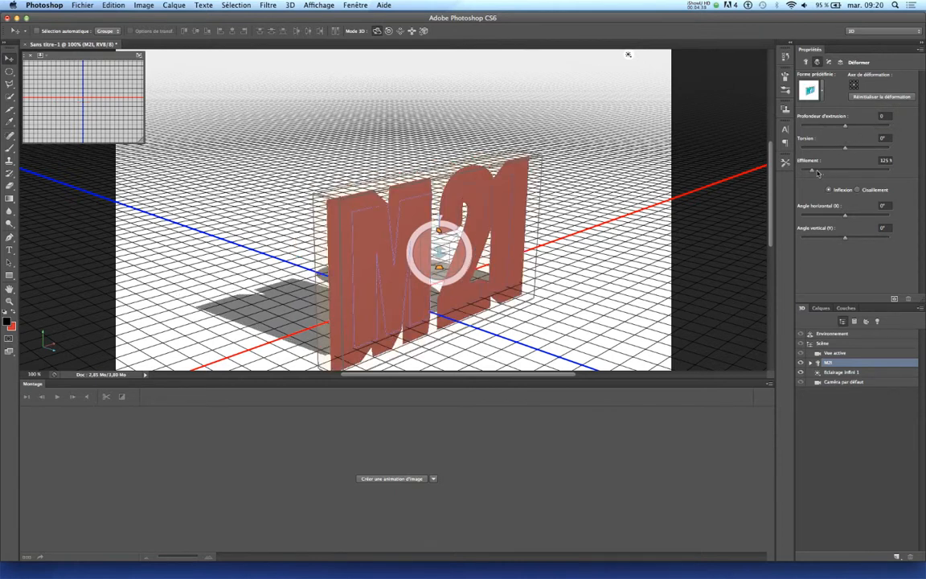
{"action": "left_click_drag", "start_coordinate": [813, 173], "coordinate": [801, 170]}
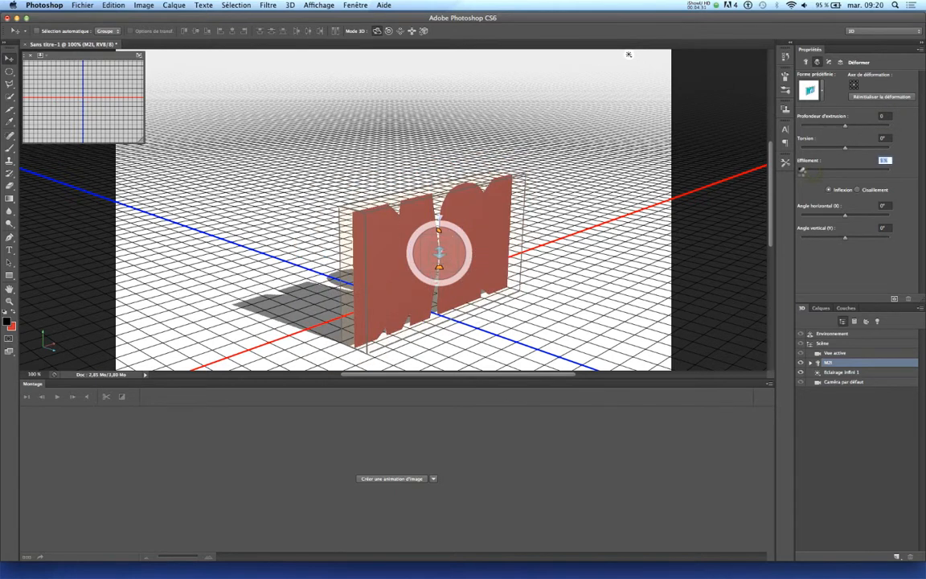
- Raise the tapered M2I mesh's extrusion depth to 248 and rotate it slightly to examine its shape
{"action": "left_click", "coordinate": [806, 62]}
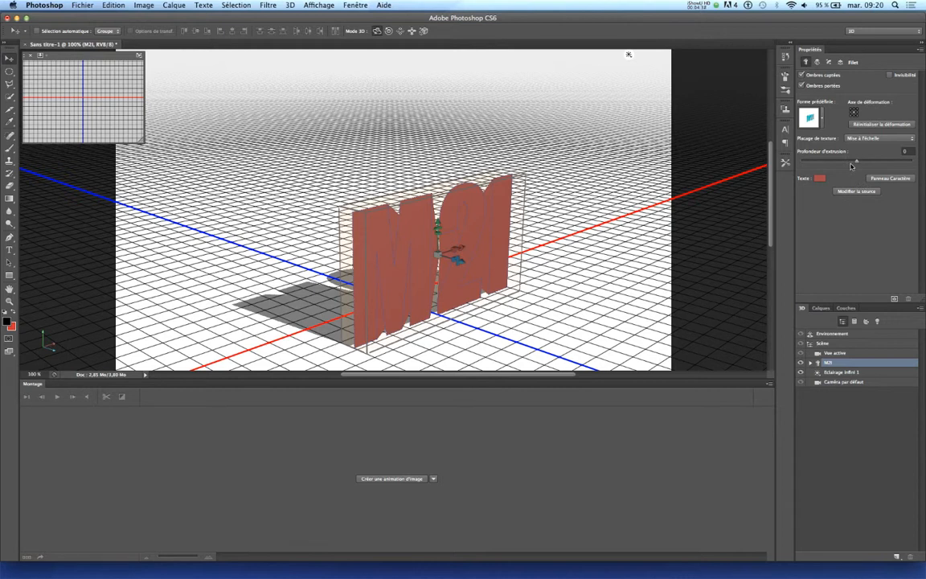
{"action": "left_click_drag", "start_coordinate": [856, 162], "coordinate": [867, 162]}
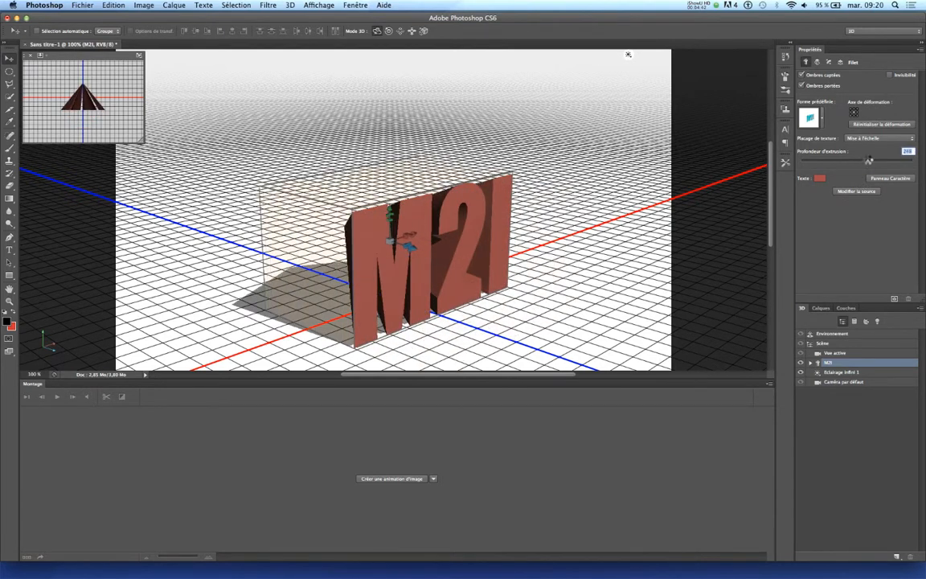
{"action": "left_click_drag", "start_coordinate": [430, 277], "coordinate": [629, 217]}
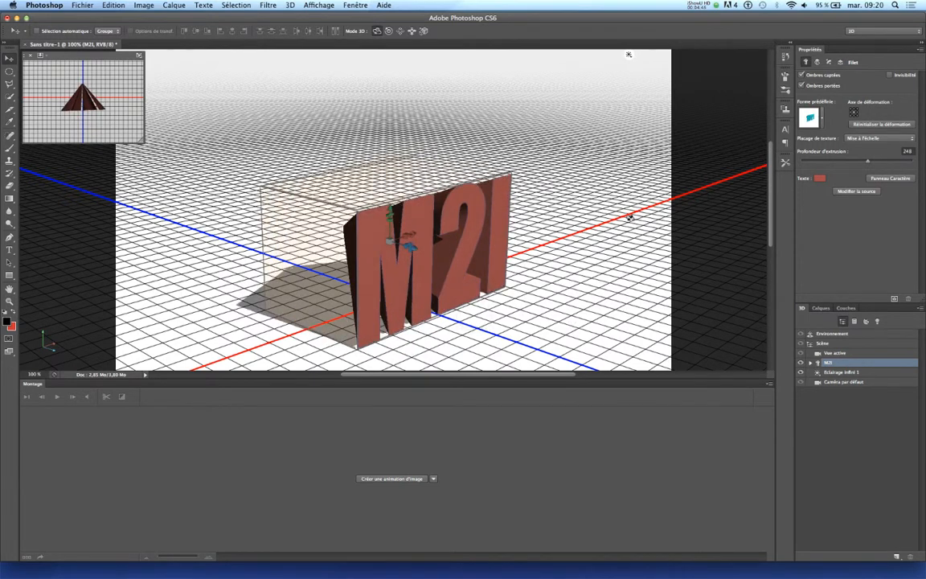
- Reset the M2I mesh's deformation, reduce its extrusion depth to 97 and show its deformation settings
{"action": "left_click", "coordinate": [868, 124]}
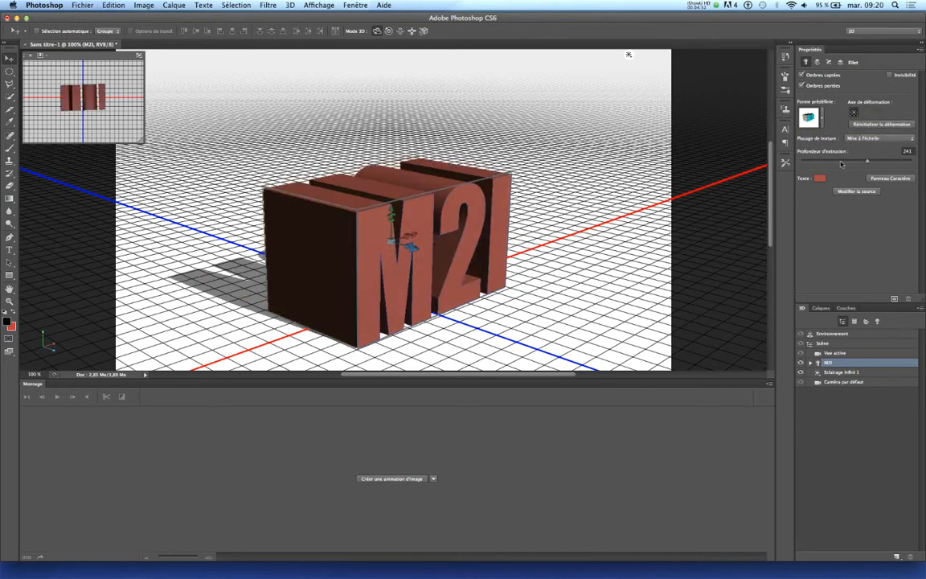
{"action": "left_click_drag", "start_coordinate": [868, 163], "coordinate": [862, 160]}
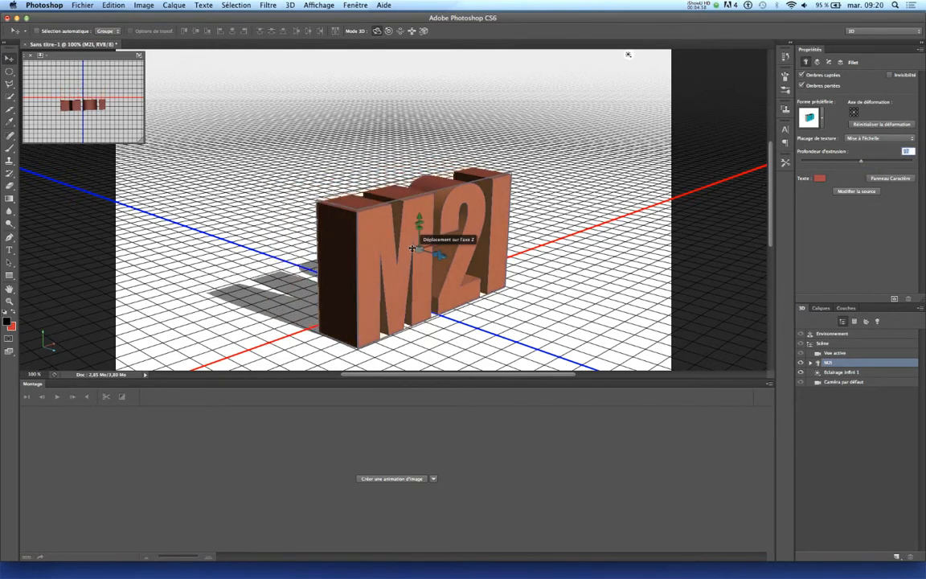
{"action": "left_click", "coordinate": [818, 62]}
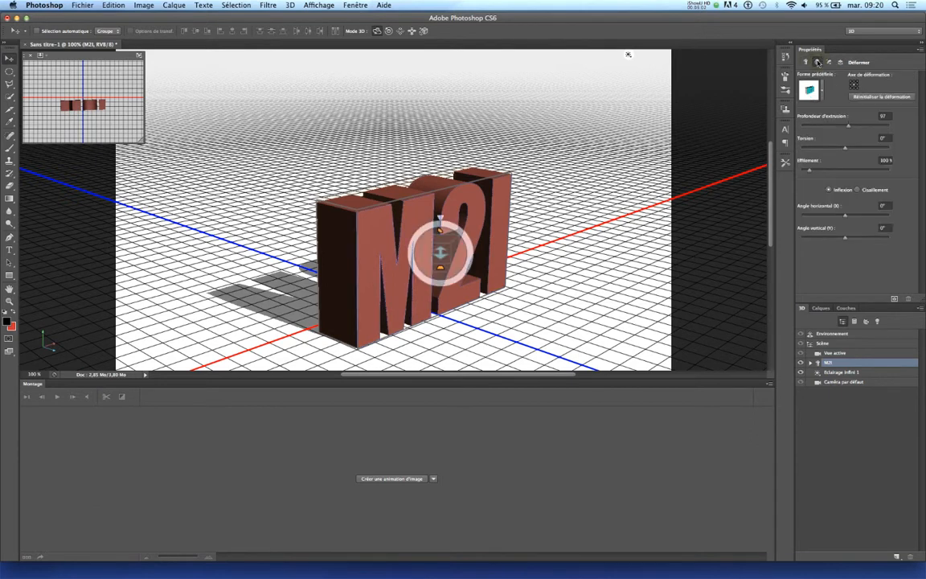
- In the front cap settings of the M2I mesh, choose the S-shaped bevel contour
{"action": "left_click", "coordinate": [829, 62]}
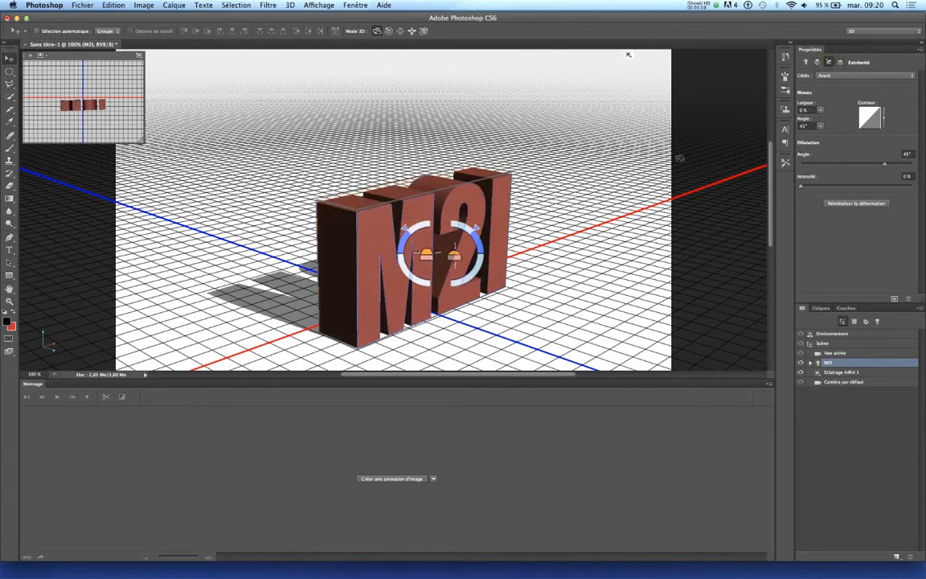
{"action": "left_click", "coordinate": [884, 121]}
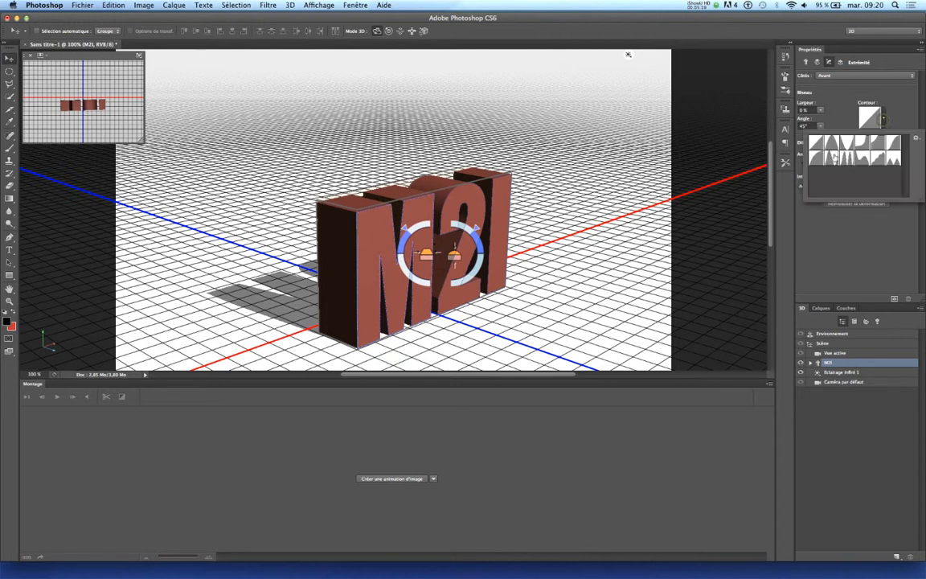
{"action": "left_click", "coordinate": [880, 149]}
{"action": "left_click", "coordinate": [892, 147]}
{"action": "left_click", "coordinate": [858, 230]}
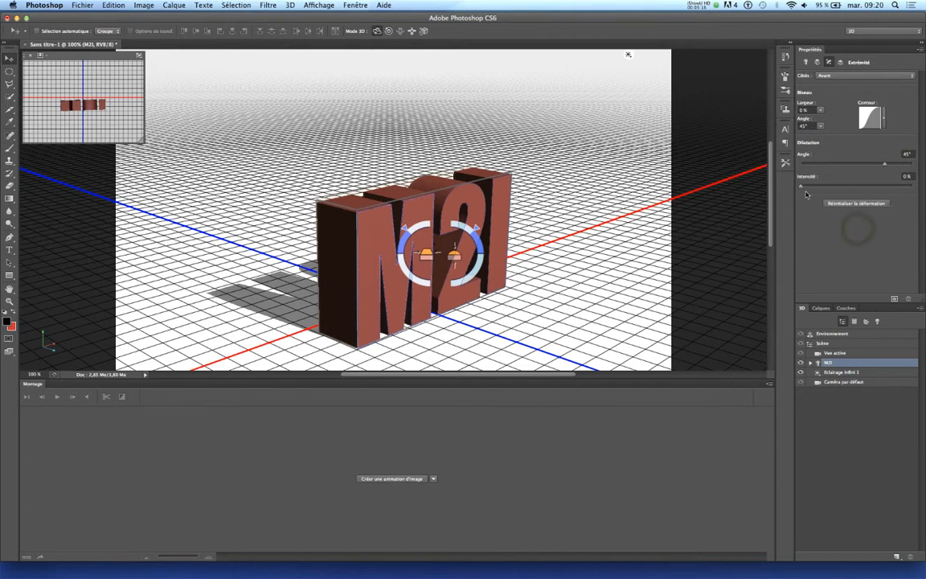
- Set the front cap's inflation intensity to 22% and change its bevel contour to the single-peak shape
{"action": "left_click_drag", "start_coordinate": [801, 188], "coordinate": [819, 188]}
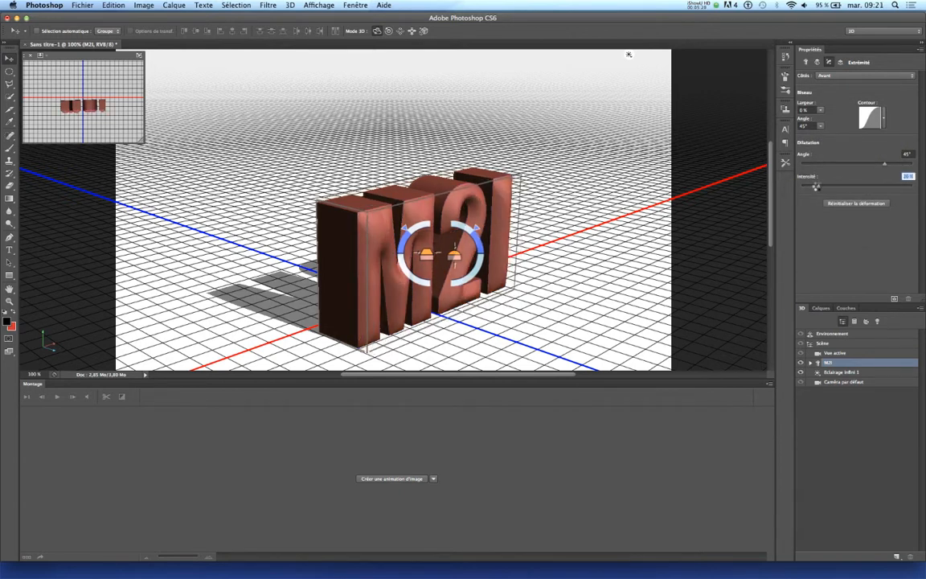
{"action": "left_click_drag", "start_coordinate": [818, 187], "coordinate": [826, 186]}
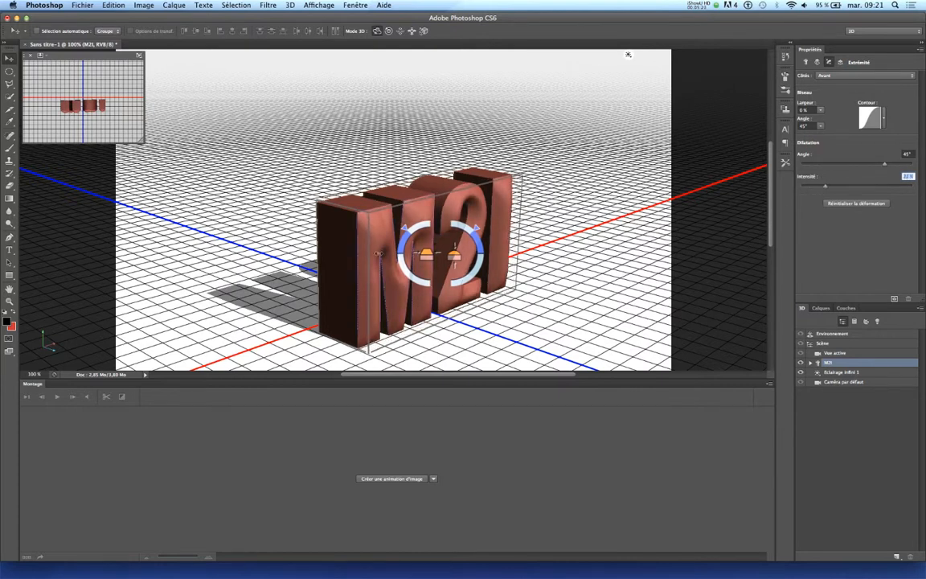
{"action": "left_click", "coordinate": [883, 119]}
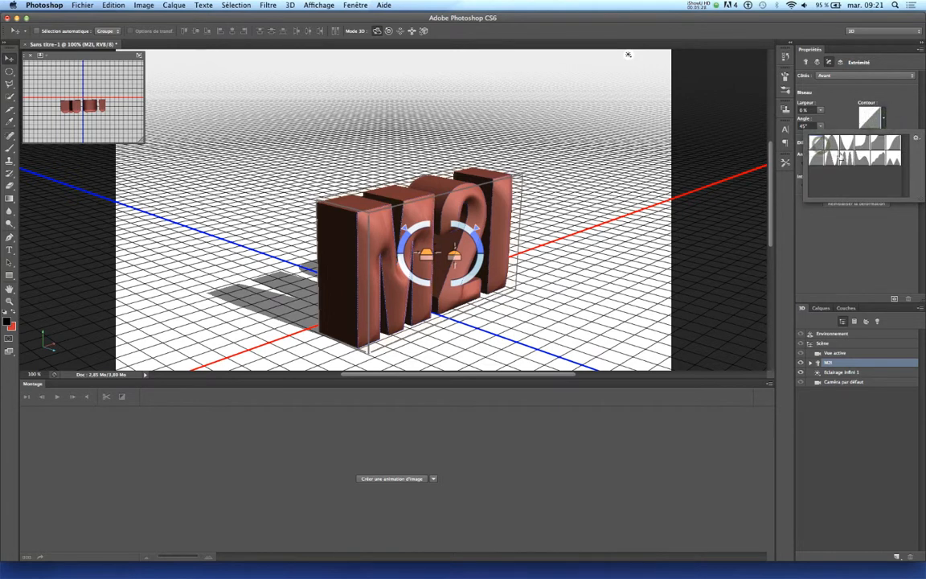
{"action": "double_click", "coordinate": [836, 143]}
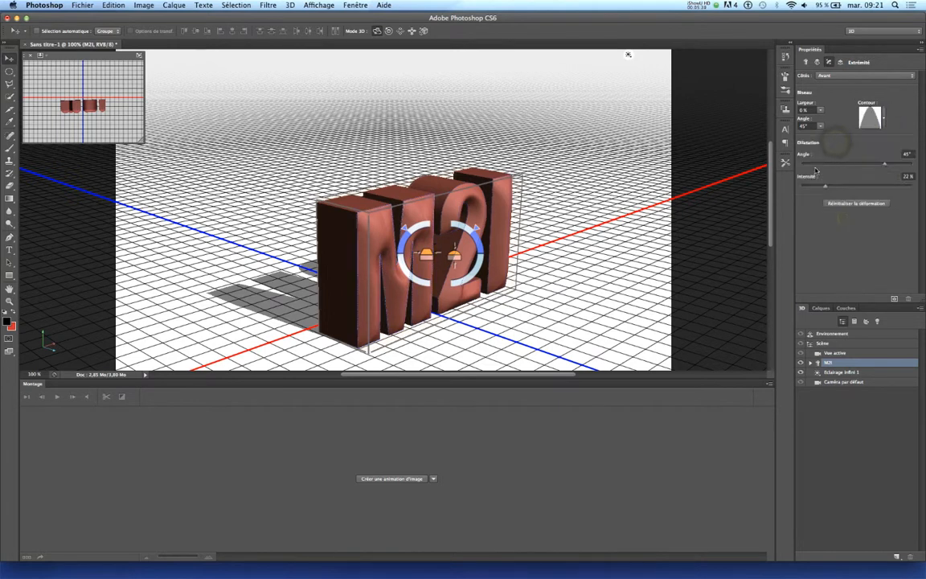
- Set the front cap's inflation angle to 16° and its bevel width to 16%
{"action": "left_click_drag", "start_coordinate": [886, 163], "coordinate": [867, 164]}
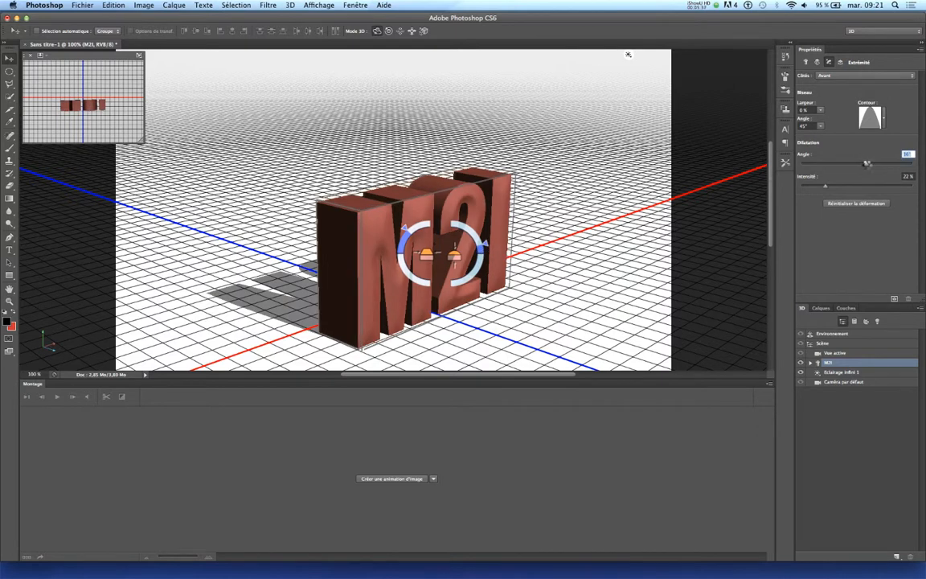
{"action": "left_click", "coordinate": [820, 112]}
{"action": "left_click_drag", "start_coordinate": [822, 121], "coordinate": [817, 123]}
{"action": "left_click_drag", "start_coordinate": [736, 107], "coordinate": [743, 107]}
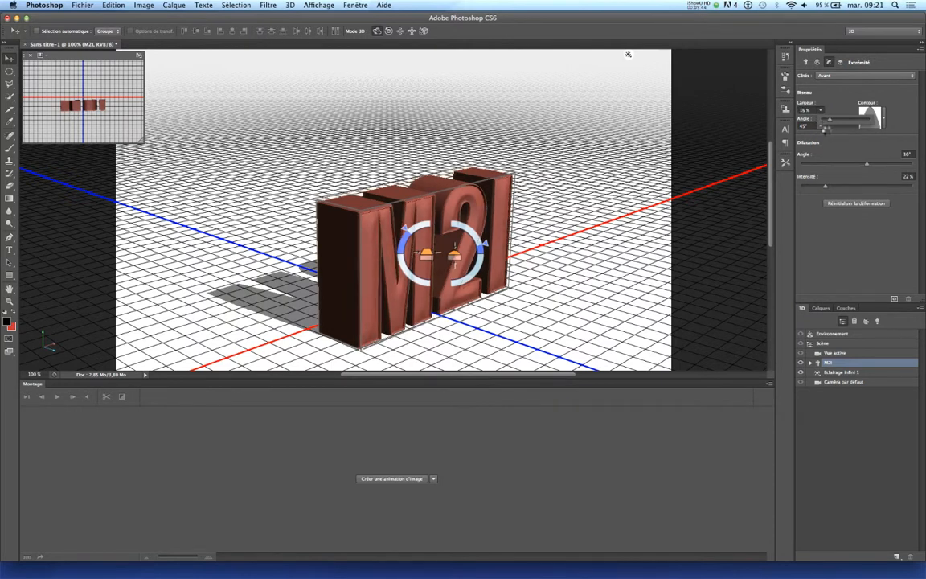
- Lower the front cap's inflation intensity to 10% and tilt the M2I mesh slightly to examine the bevelled front
{"action": "left_click_drag", "start_coordinate": [825, 188], "coordinate": [820, 187]}
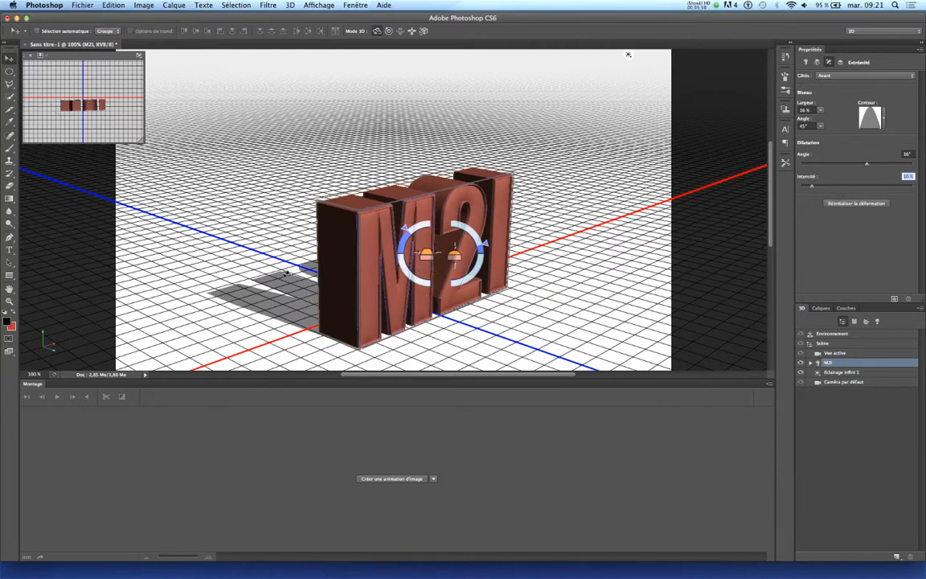
{"action": "left_click_drag", "start_coordinate": [415, 345], "coordinate": [306, 264]}
{"action": "left_click_drag", "start_coordinate": [445, 310], "coordinate": [449, 345]}
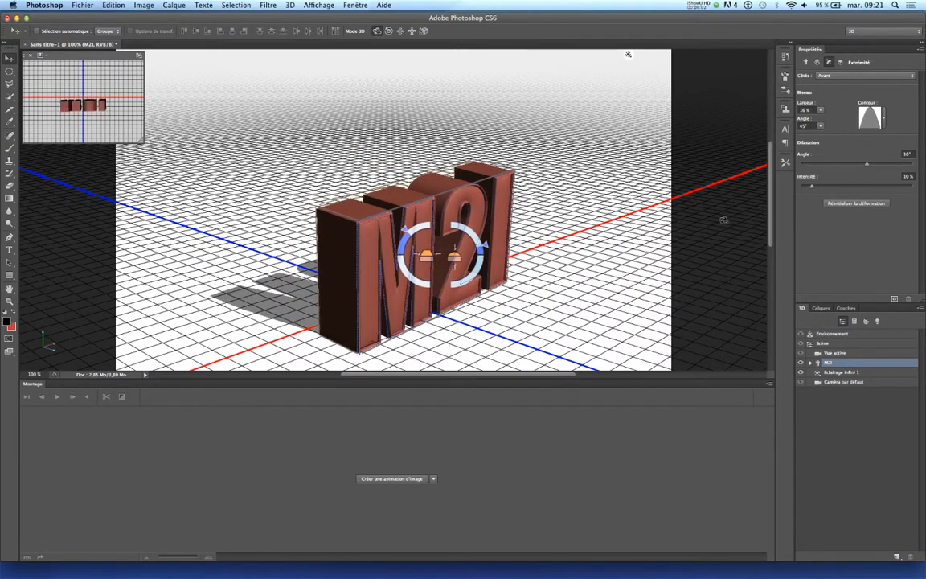